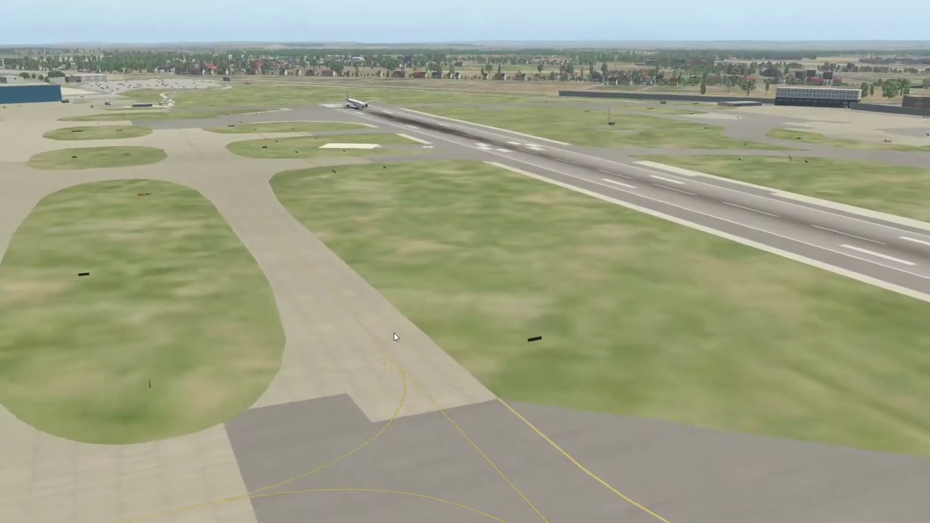
Switch the simulator to the 3D cockpit view and adjust the viewpoint to show the runway and instrument panel.
key(shift+9)
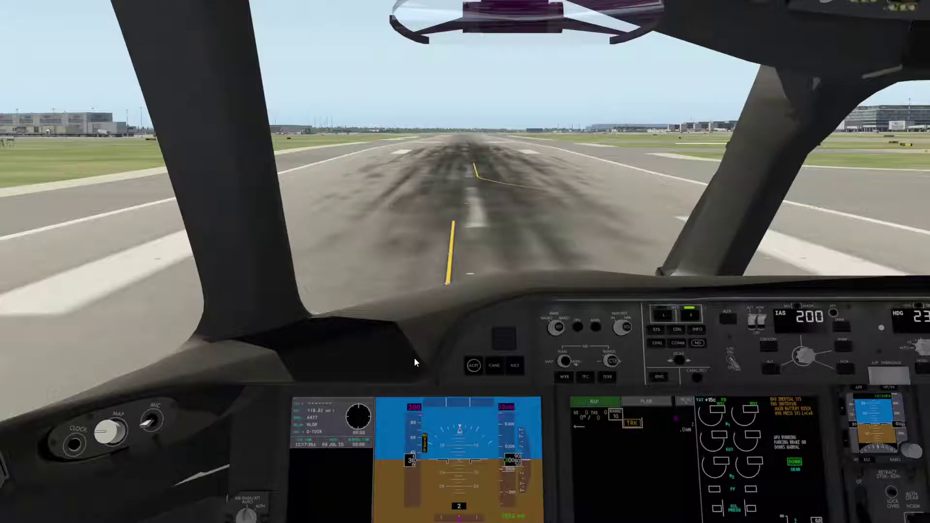
drag(301, 214, 304, 260)
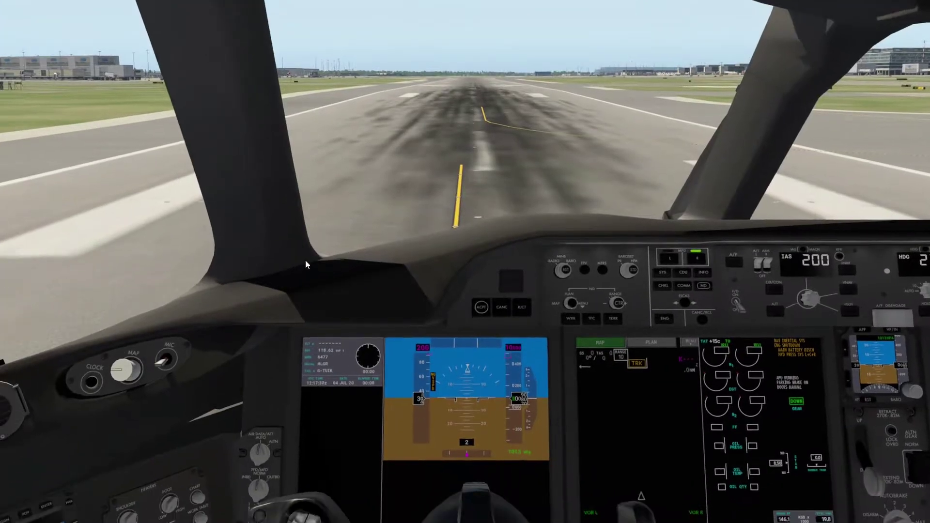
key(Up)
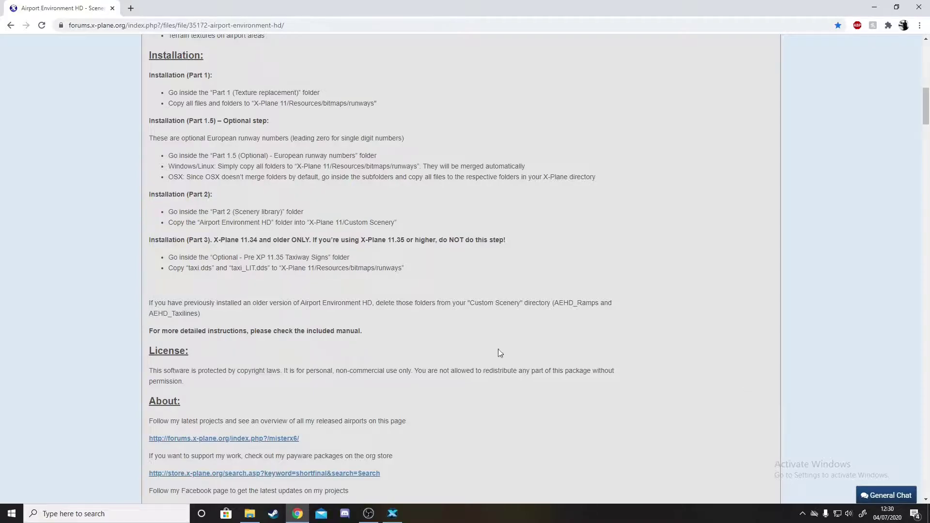
Examine the preview screenshots in the Airport Environment HD image gallery on the forum page, including one at full size.
scroll(315, 291, up, 12)
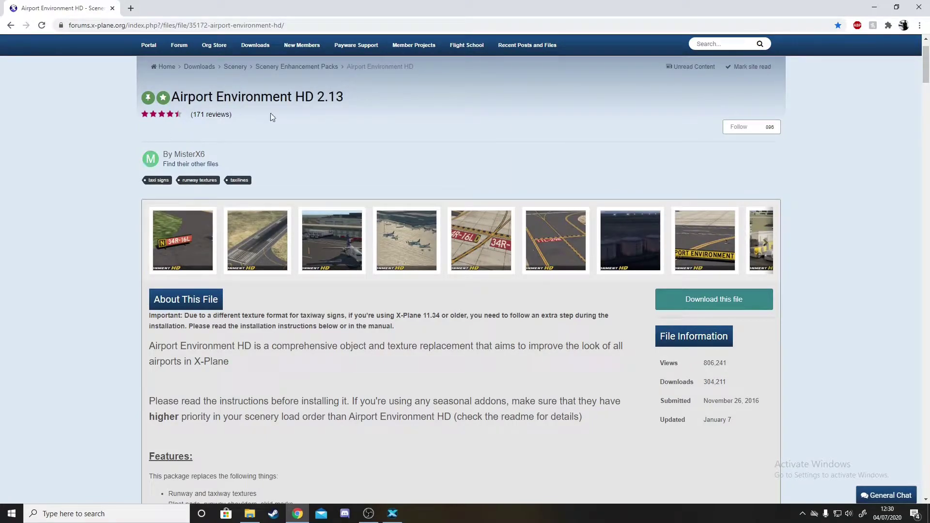
click(251, 242)
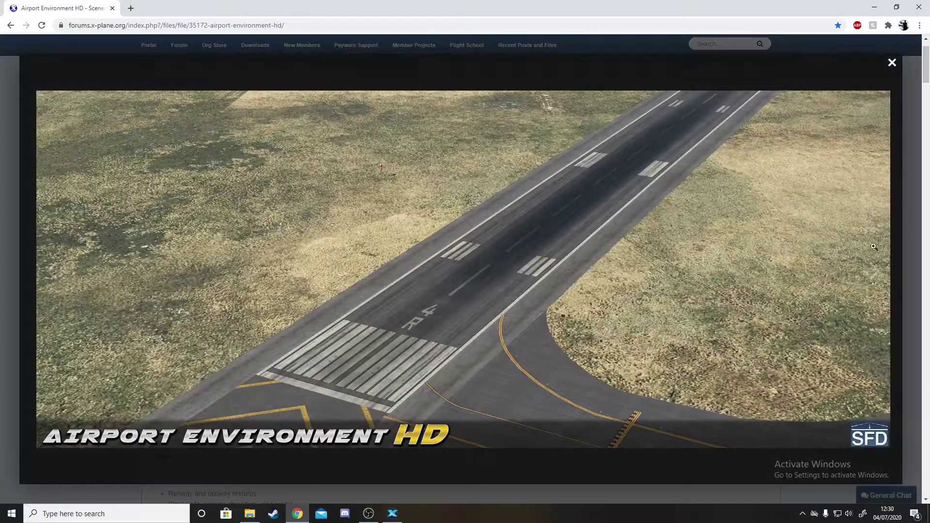
click(873, 276)
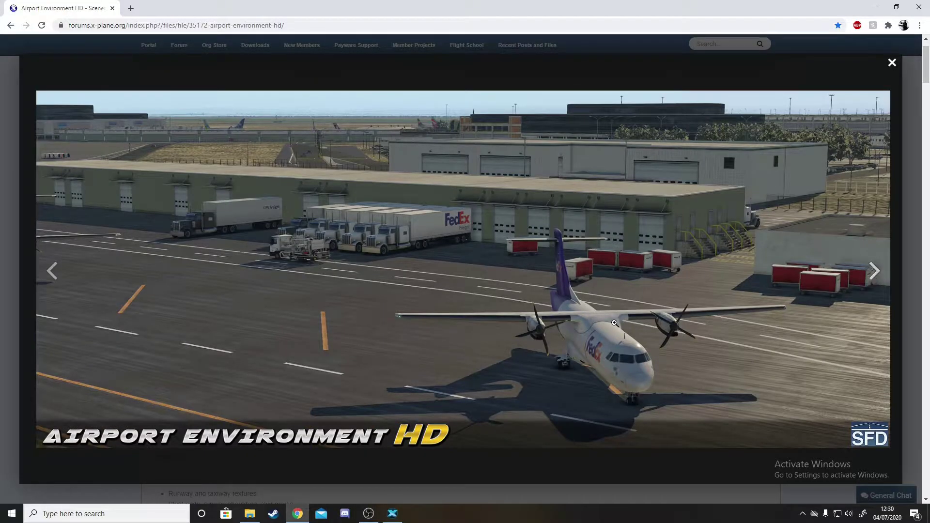
click(874, 277)
click(874, 279)
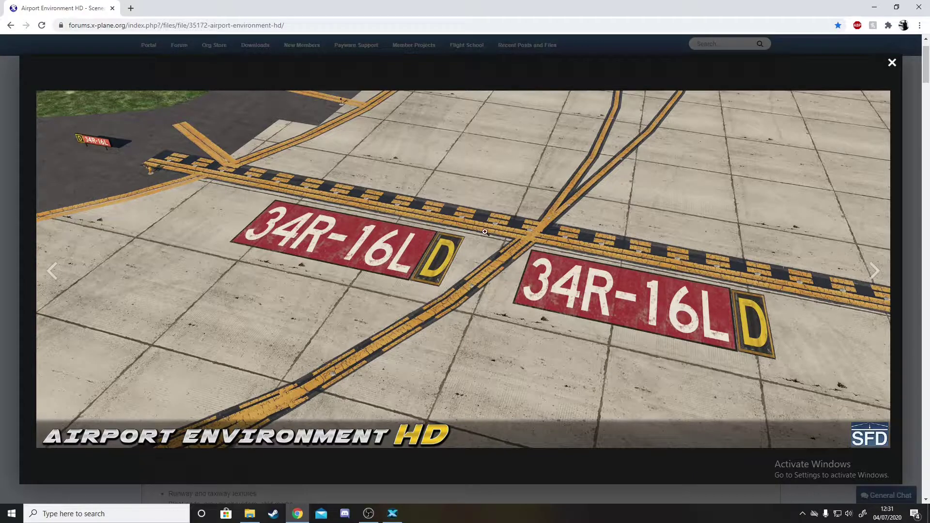
click(878, 278)
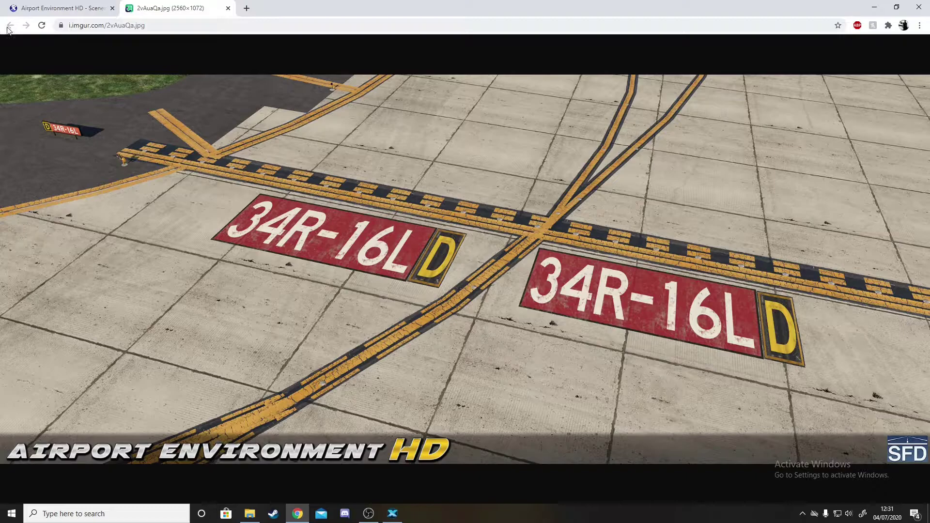
click(227, 8)
click(891, 62)
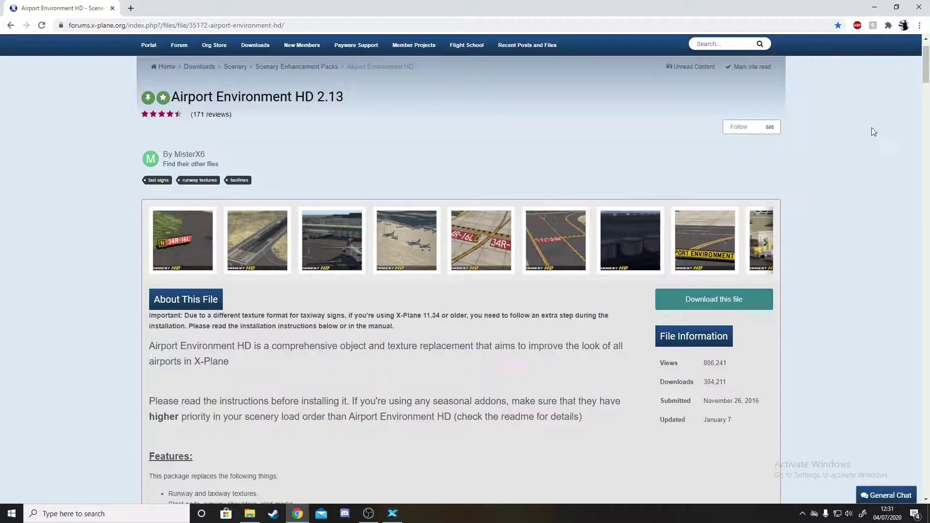
Download the Airport Environment HD 2.13 package.
click(688, 298)
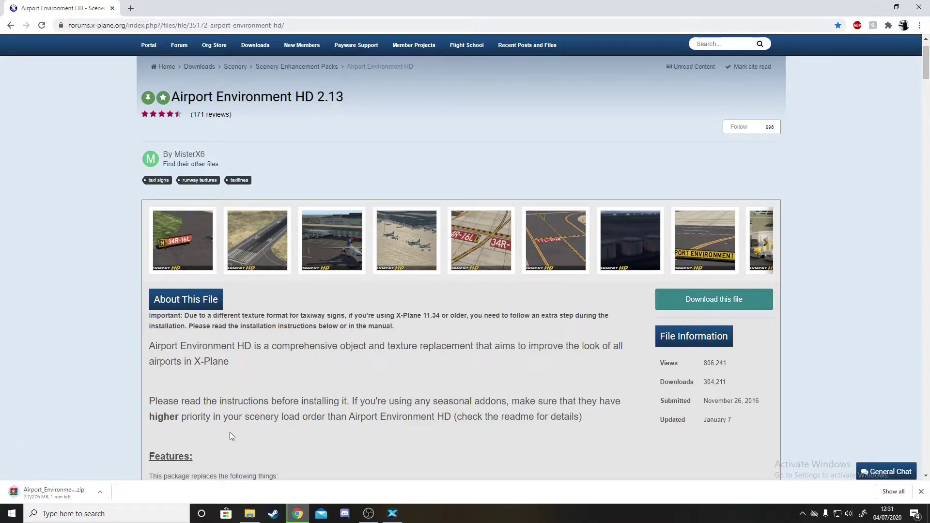
Read the package's feature list and installation instructions, including the Part 3 note on X-Plane versions.
scroll(589, 441, down, 7)
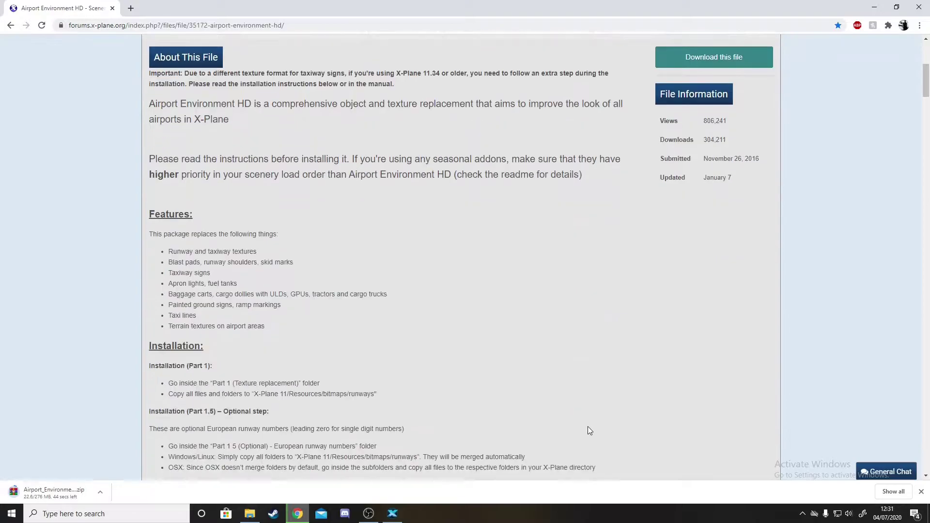
scroll(11, 249, down, 2)
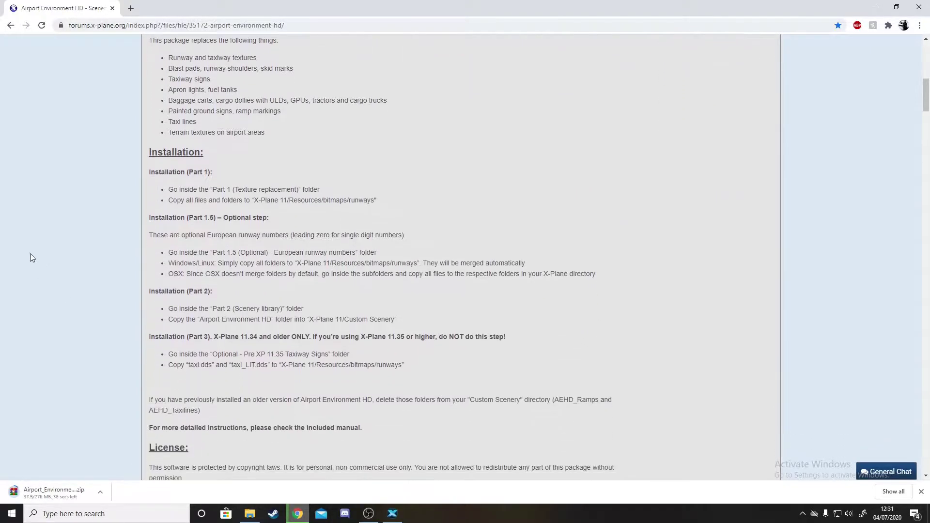
scroll(196, 247, down, 3)
scroll(236, 350, up, 3)
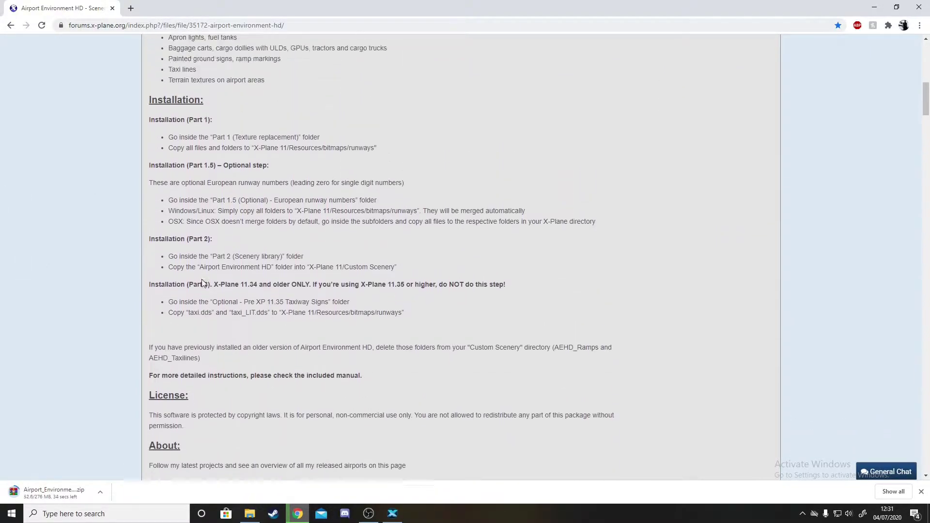
scroll(202, 277, down, 1)
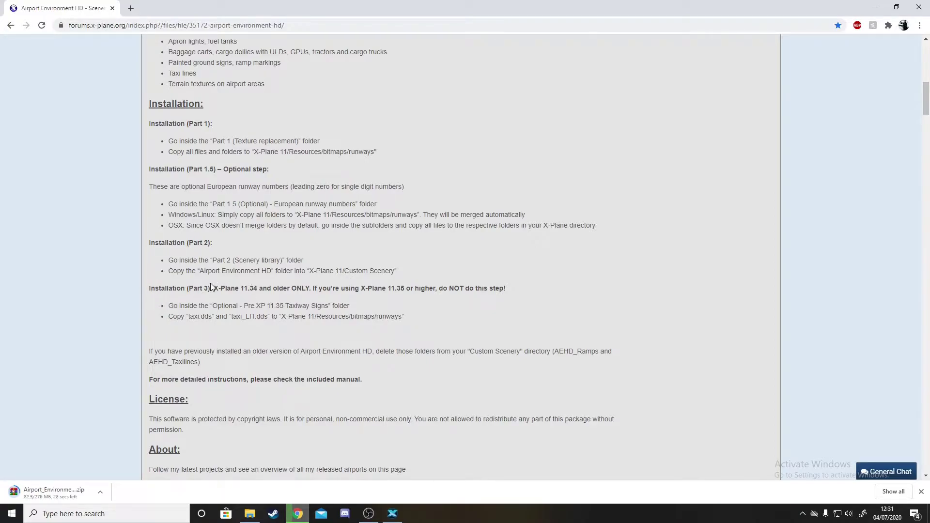
drag(214, 285, 312, 287)
click(745, 307)
scroll(257, 322, down, 7)
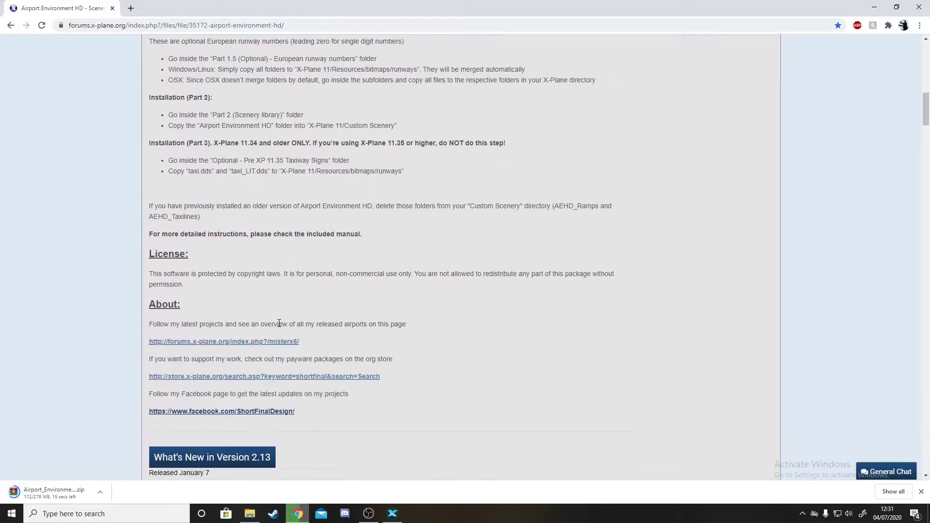
scroll(455, 333, up, 4)
scroll(293, 391, up, 12)
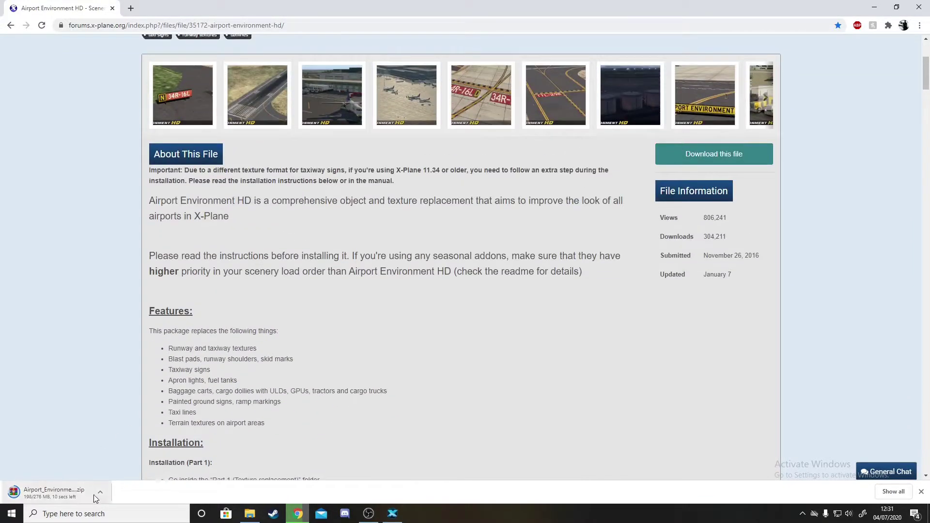
click(765, 97)
In File Explorer, open the X-Plane 11 folder Resources/bitmaps/runways under Steam/steamapps/common.
click(254, 520)
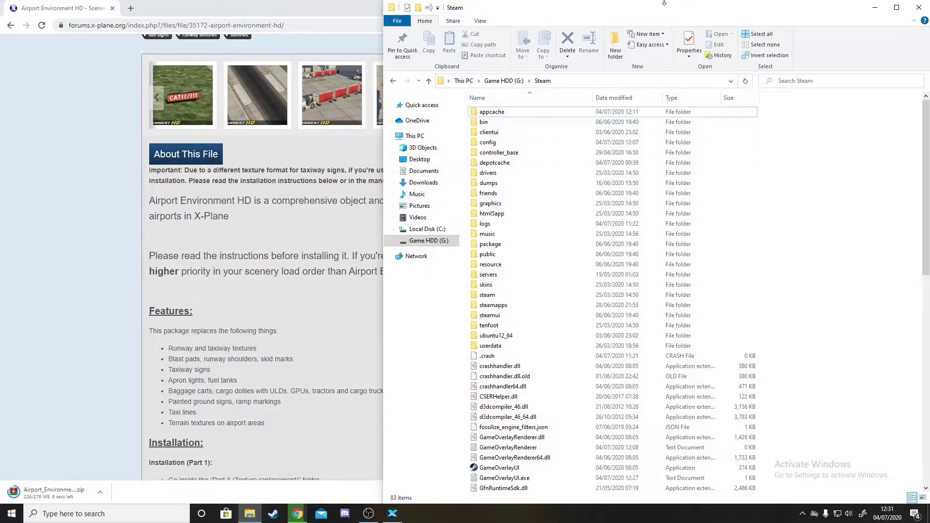
drag(684, 14, 611, 16)
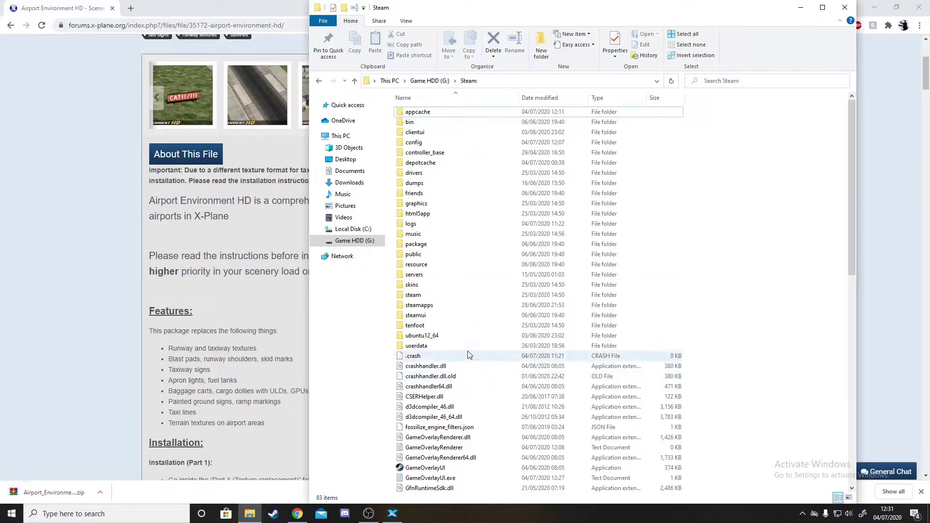
double_click(428, 306)
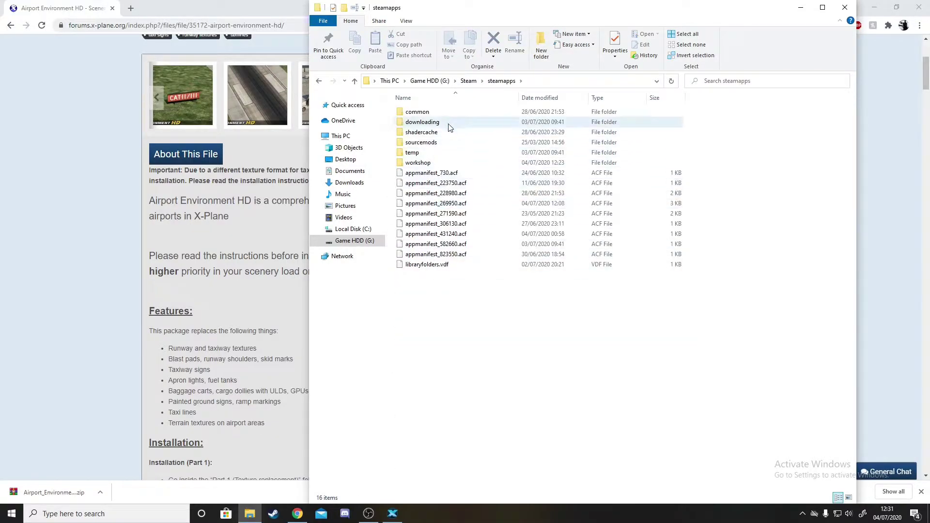
double_click(445, 114)
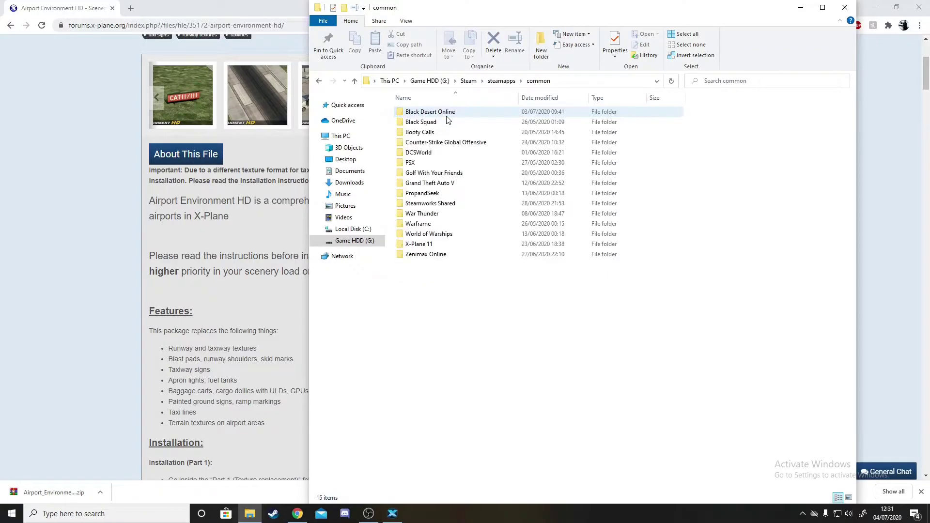
double_click(471, 243)
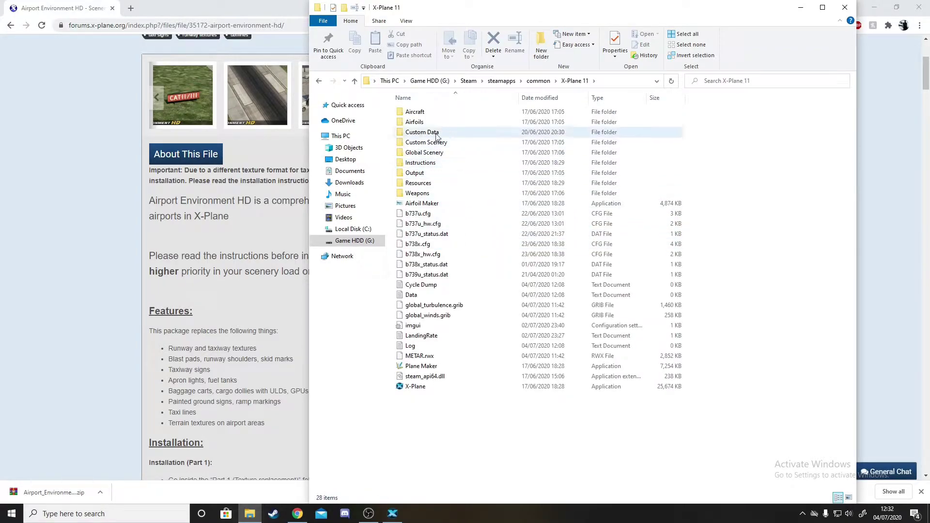
double_click(426, 183)
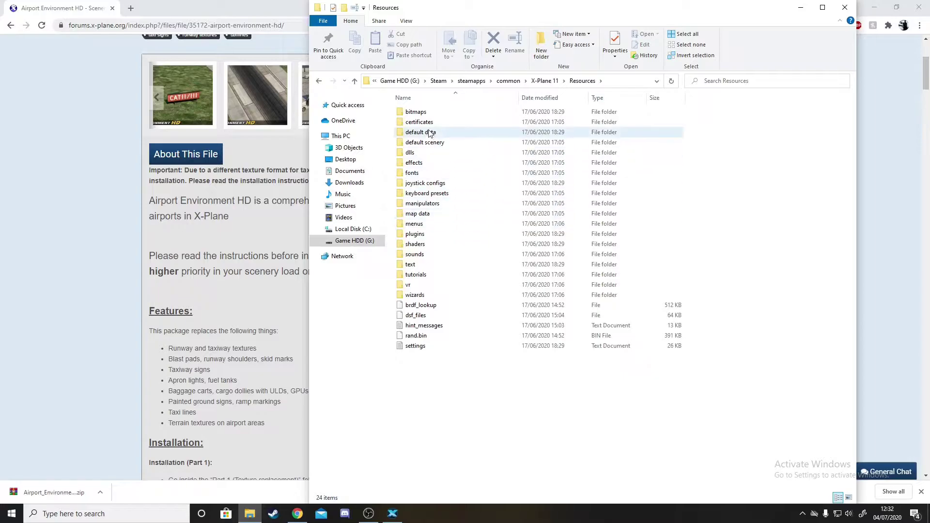
double_click(428, 113)
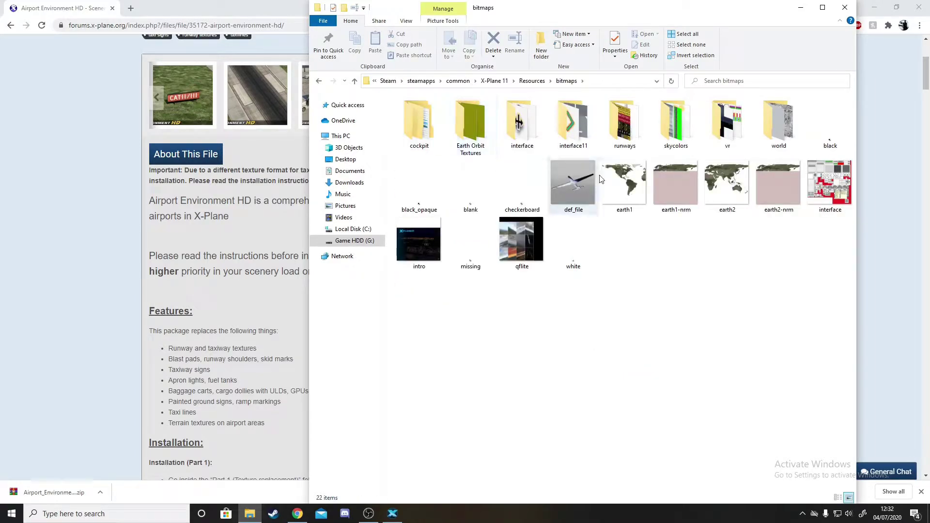
double_click(627, 139)
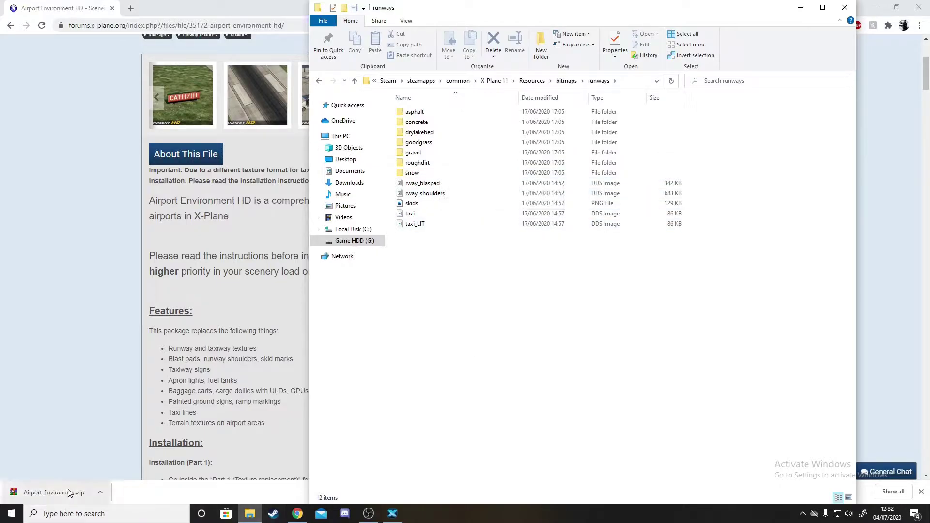
Open the downloaded Airport Environment HD archive in WinRAR and go through its Part 2, Part 1.5, Part 1 and Optional folders.
click(807, 8)
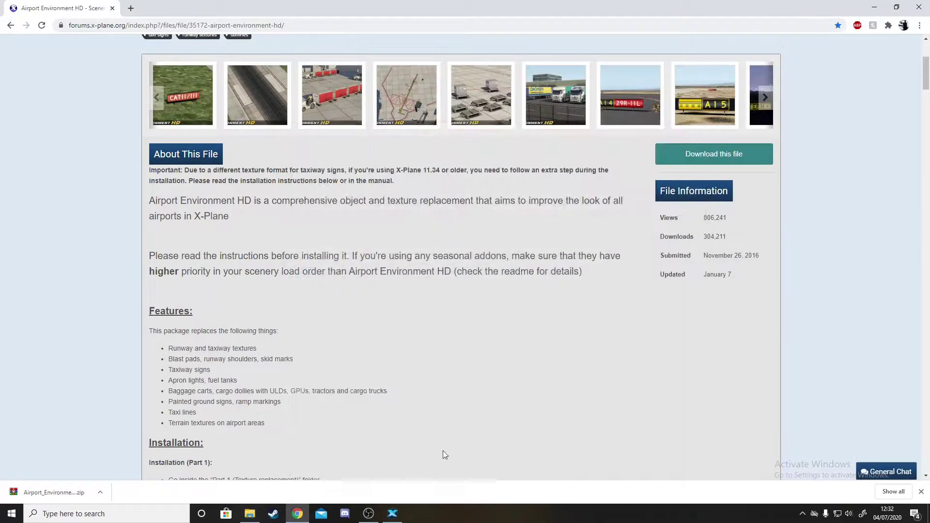
click(99, 495)
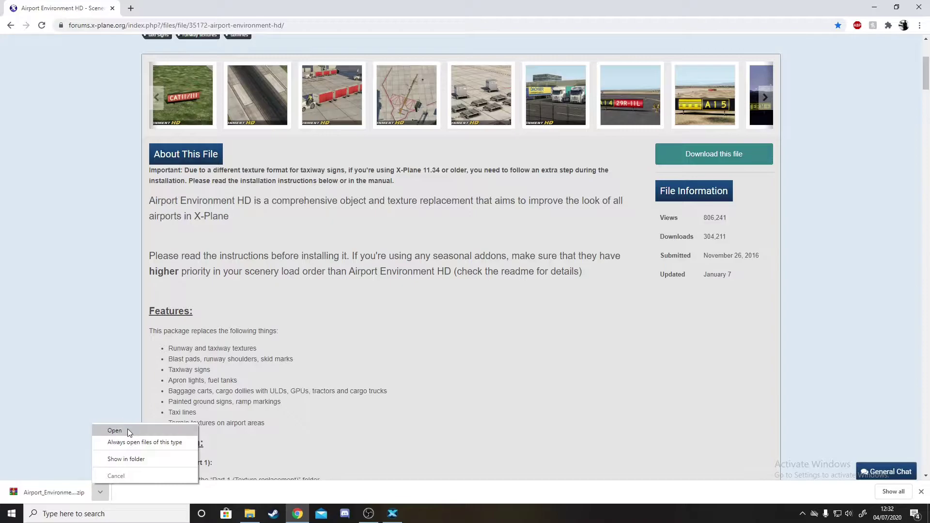
click(125, 429)
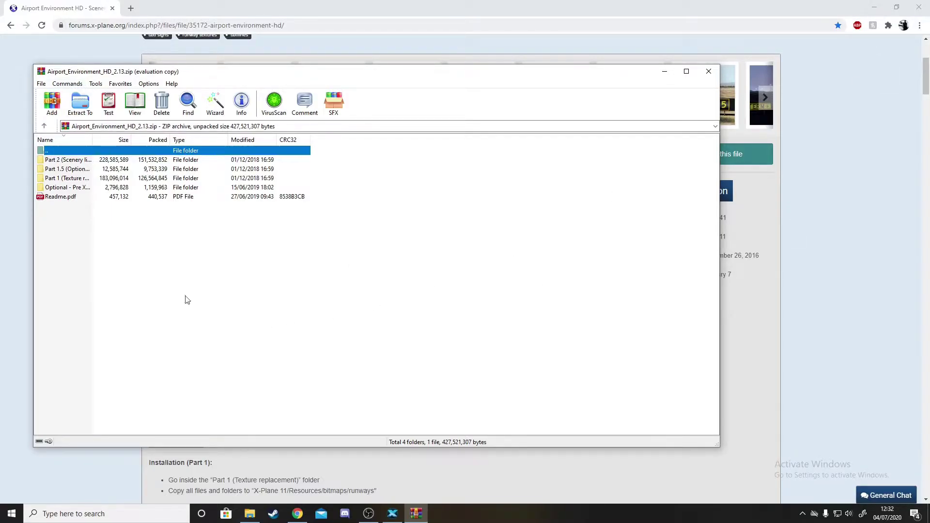
click(84, 162)
click(83, 168)
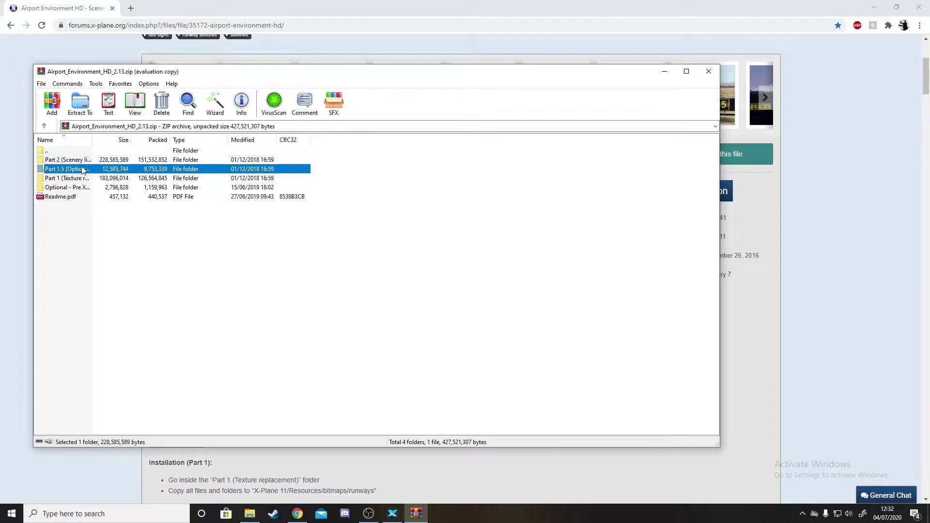
click(87, 180)
click(64, 189)
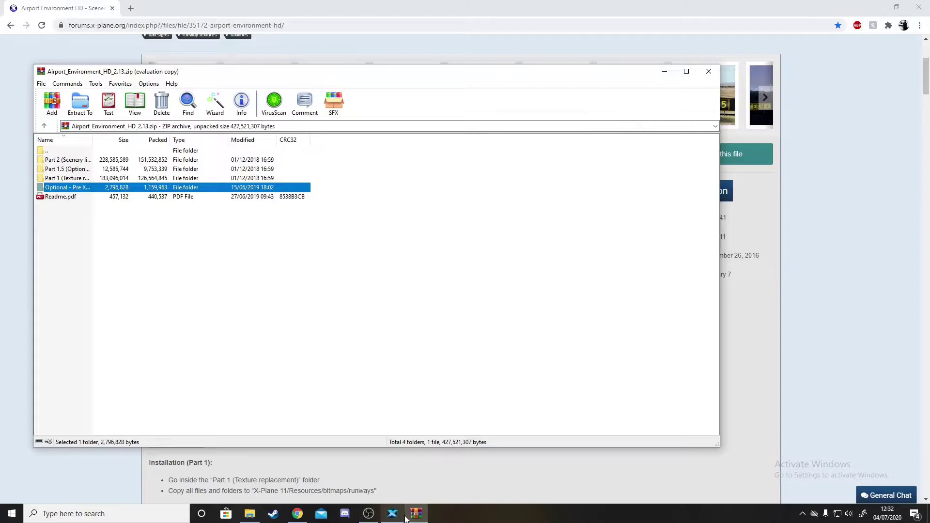
Bring up the runways folder behind the archive window and open the archive's Part 1 (Texture replacement) folder.
click(249, 513)
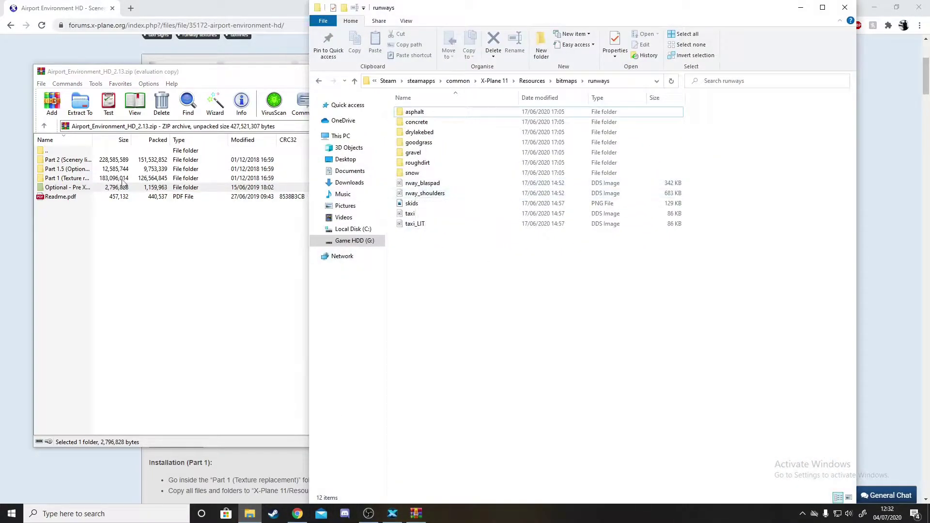
double_click(75, 179)
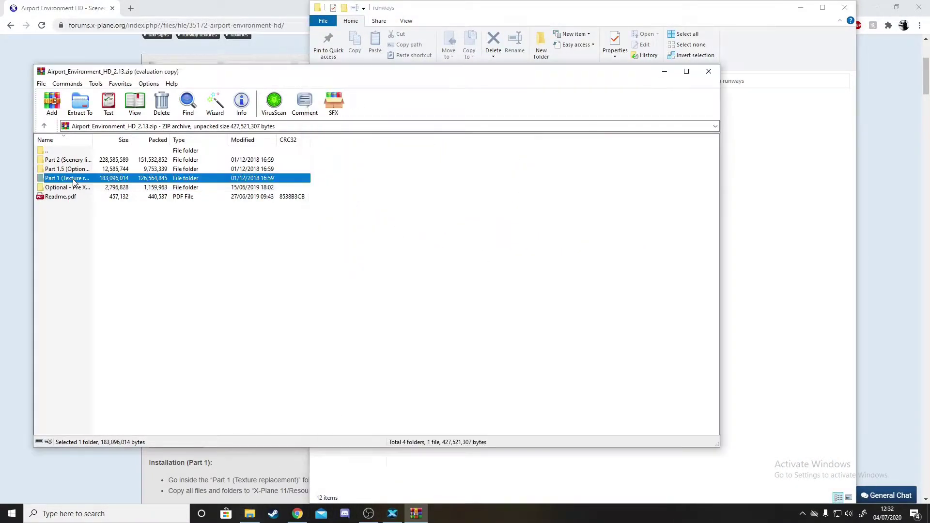
click(297, 514)
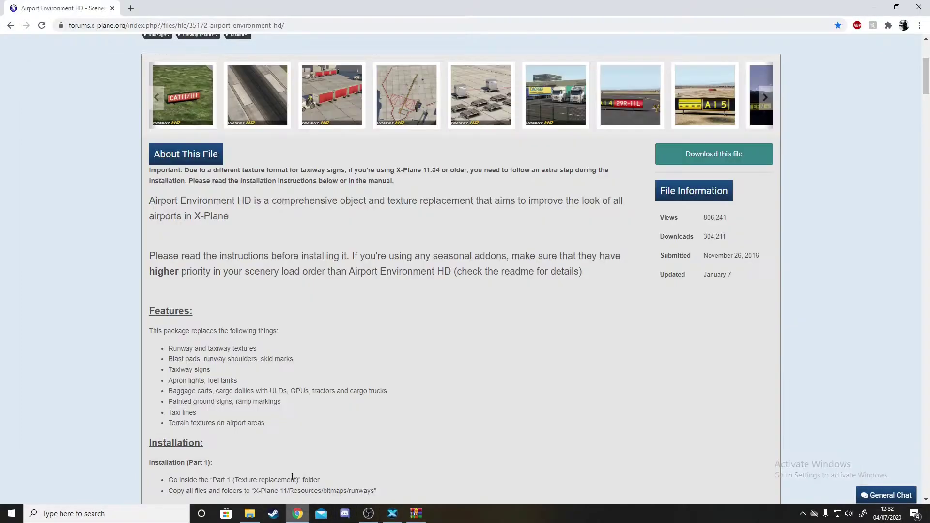
click(250, 514)
click(415, 513)
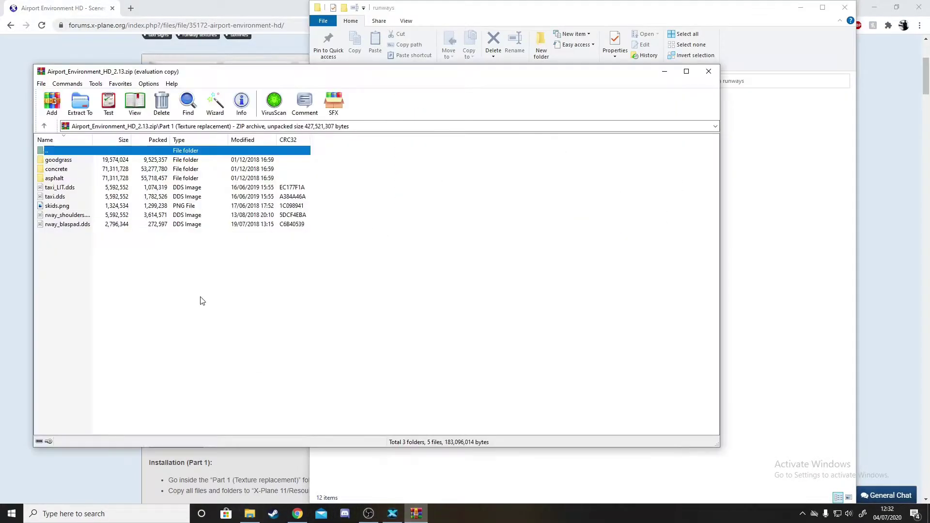
Copy all files and folders from the archive's Part 1 (Texture replacement) folder into the runways folder, replacing the existing files.
drag(135, 249, 75, 164)
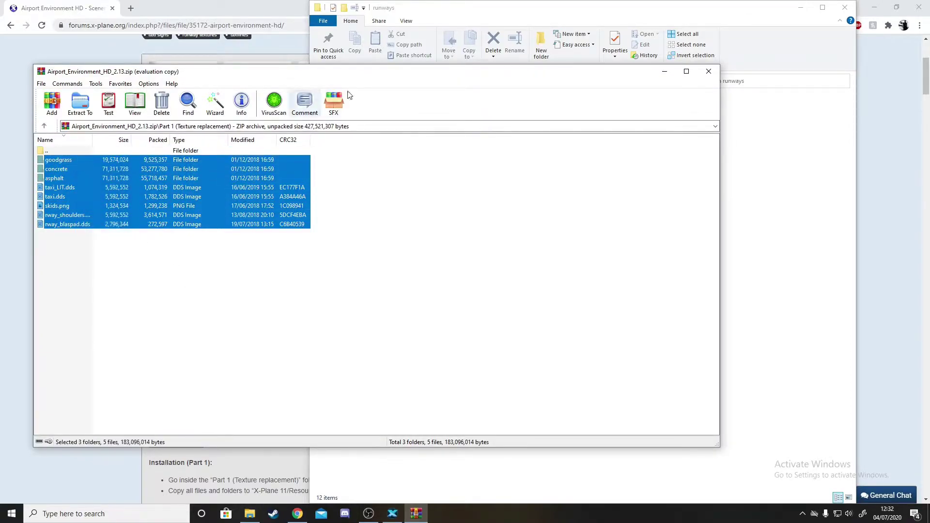
drag(513, 75, 799, 330)
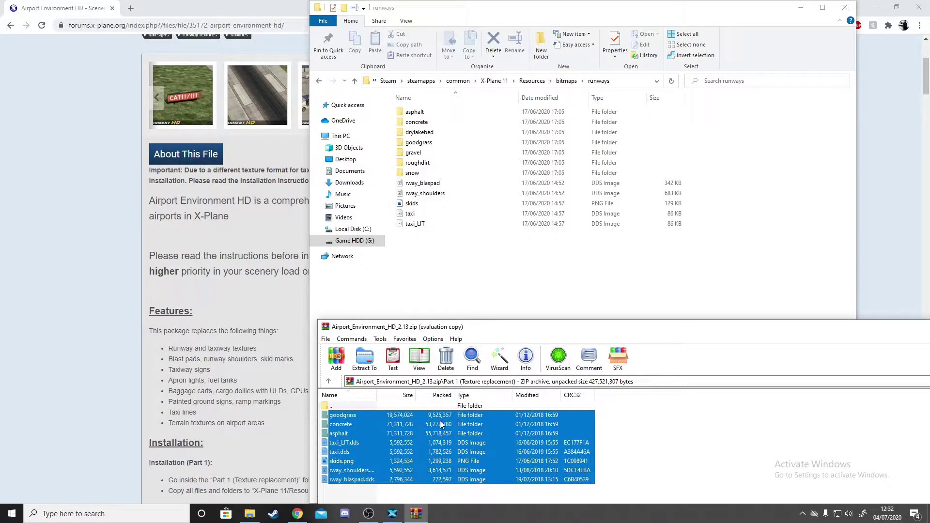
drag(439, 417, 493, 283)
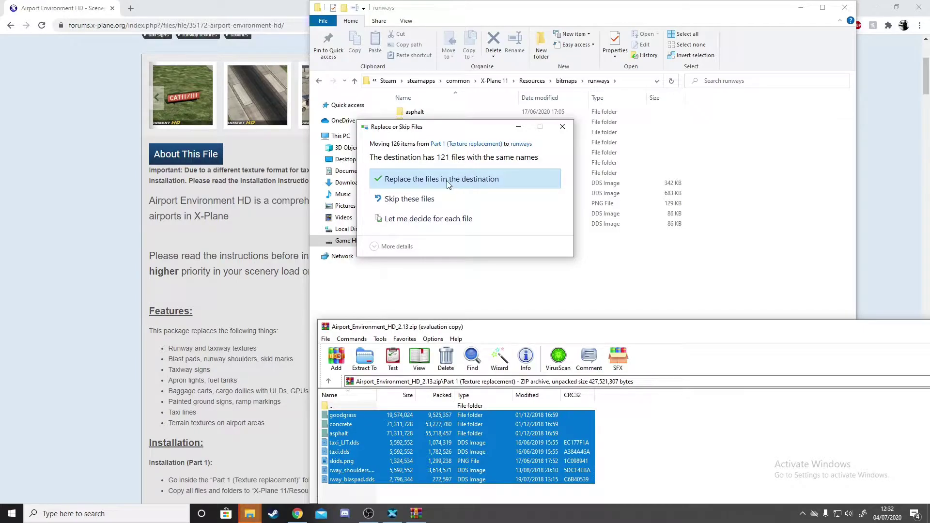
click(426, 182)
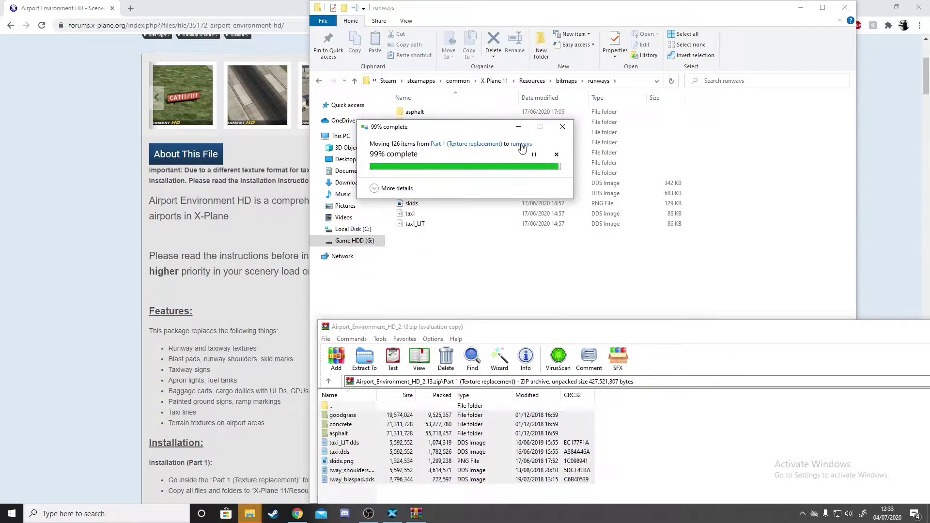
Copy the concrete and asphalt folders from the archive's Part 1.5 (European runway numbers) folder into runways, replacing the existing files.
drag(557, 327, 386, 205)
click(143, 257)
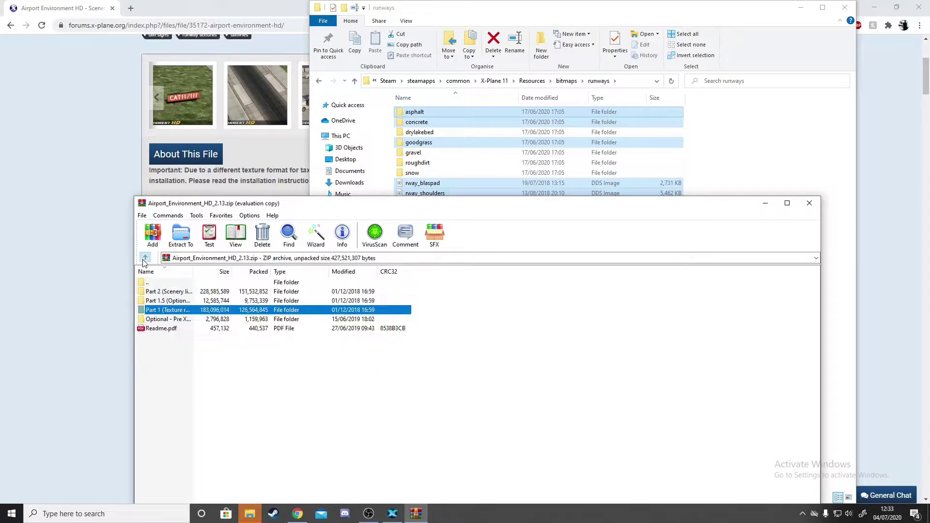
double_click(213, 300)
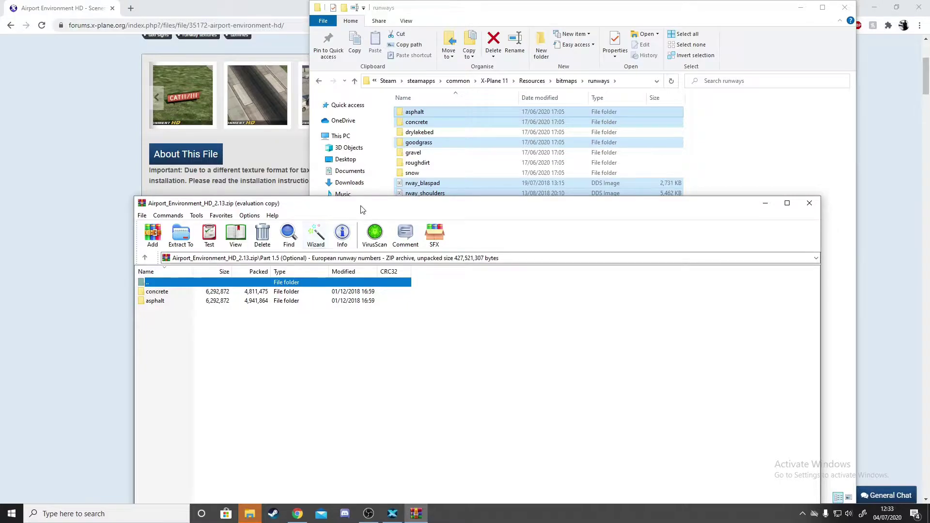
drag(359, 208, 424, 278)
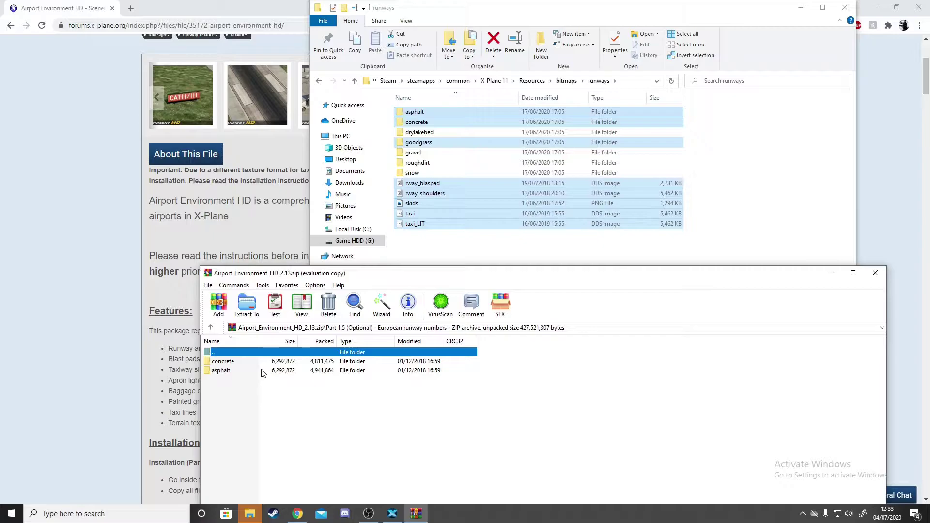
drag(264, 385, 250, 362)
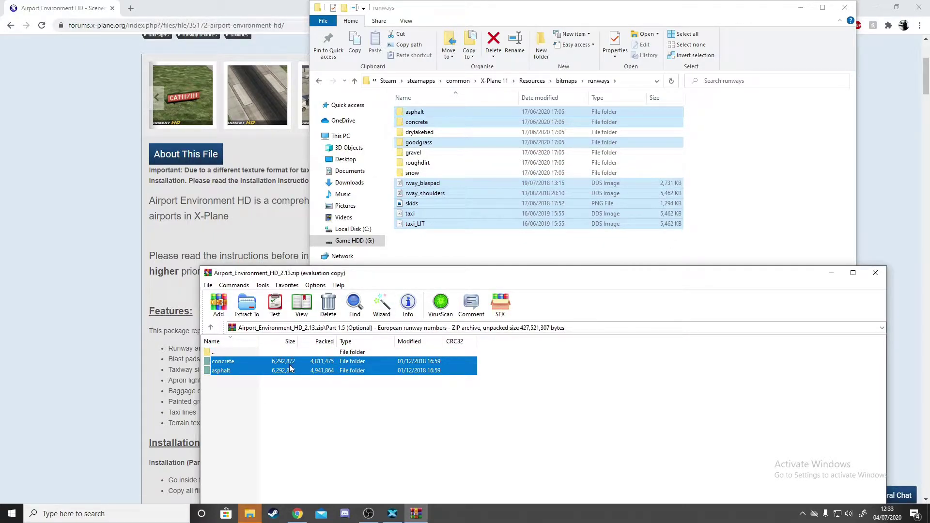
drag(298, 362, 767, 154)
click(501, 178)
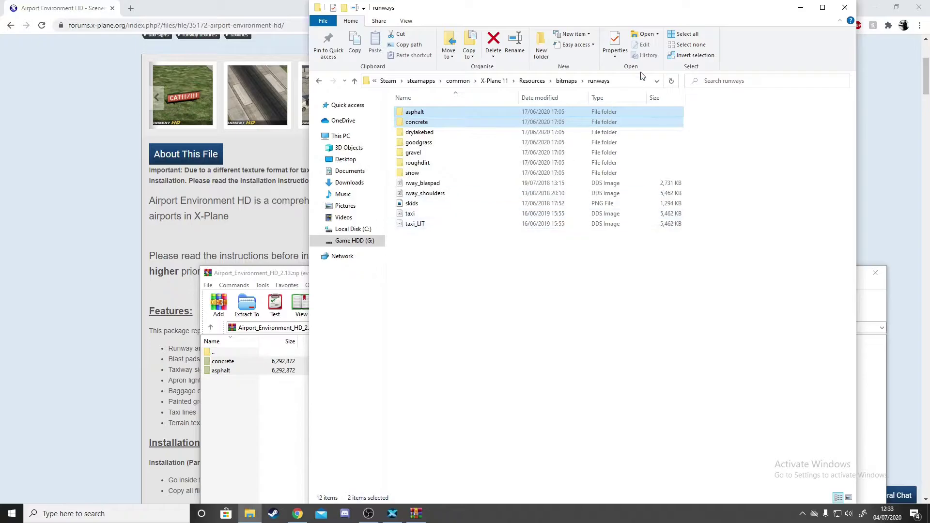
Copy the Airport Environment HD folder from the archive's Part 2 (Scenery library) into X-Plane 11's Custom Scenery folder.
click(318, 81)
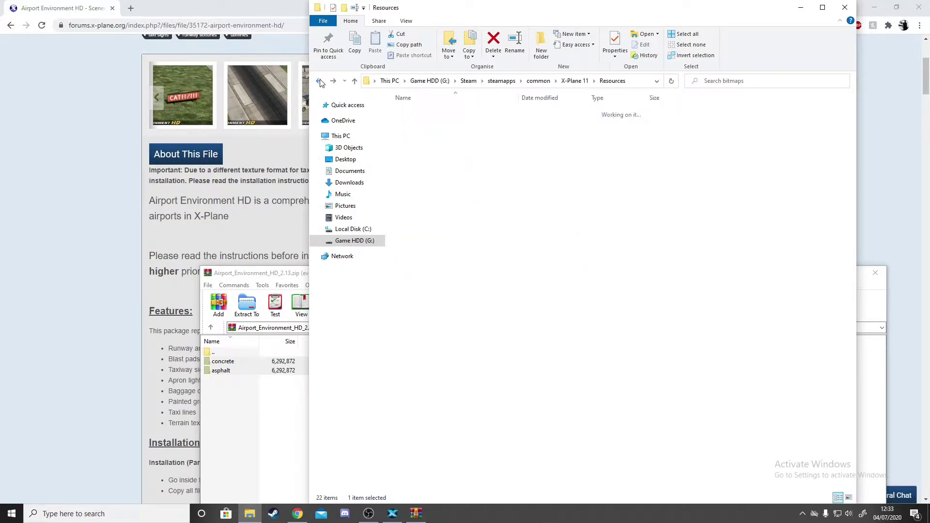
click(262, 428)
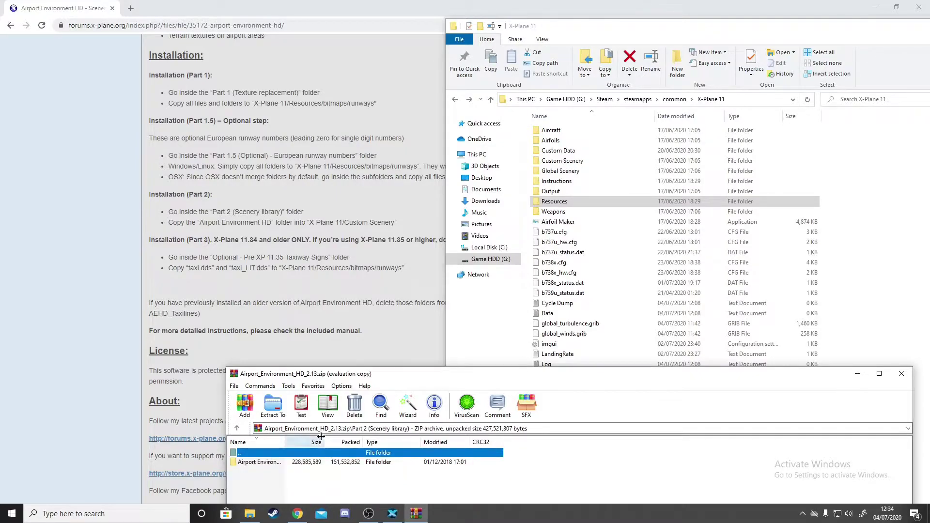
drag(349, 373, 363, 339)
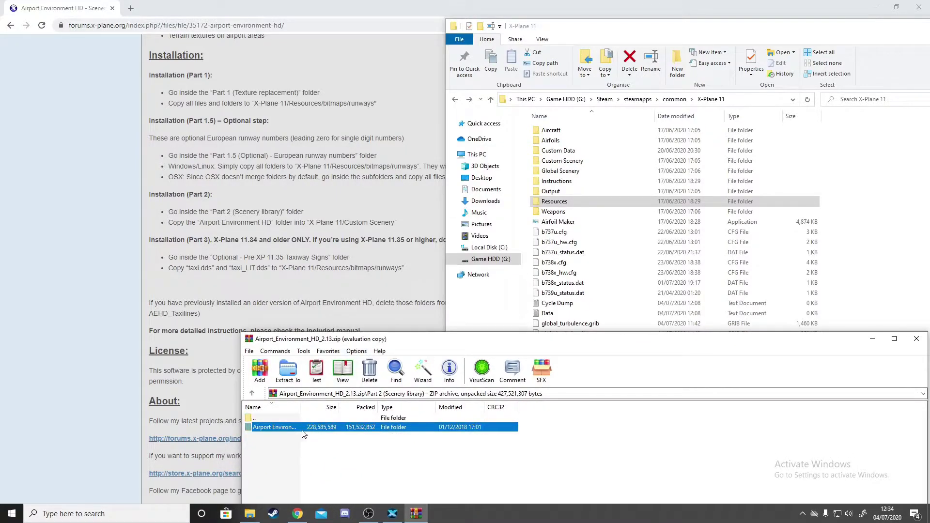
double_click(581, 163)
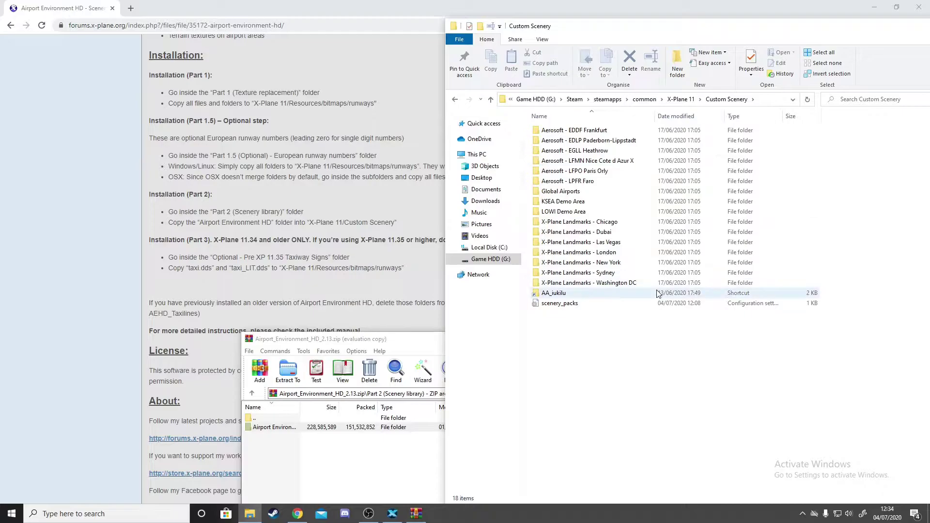
drag(314, 430, 316, 427)
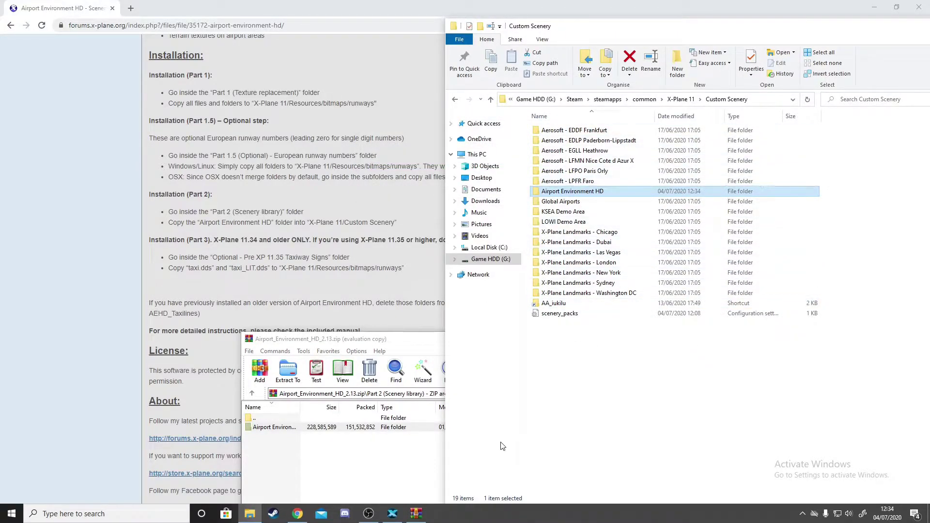
Return to the archive's root, check the Optional folder for pre-11.35 taxiway signs, and close the archive.
click(380, 341)
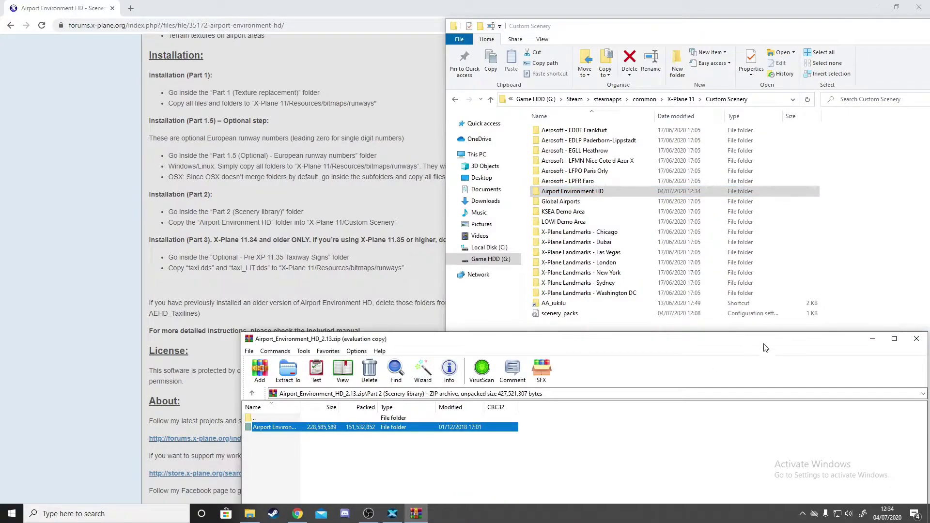
drag(764, 346, 442, 336)
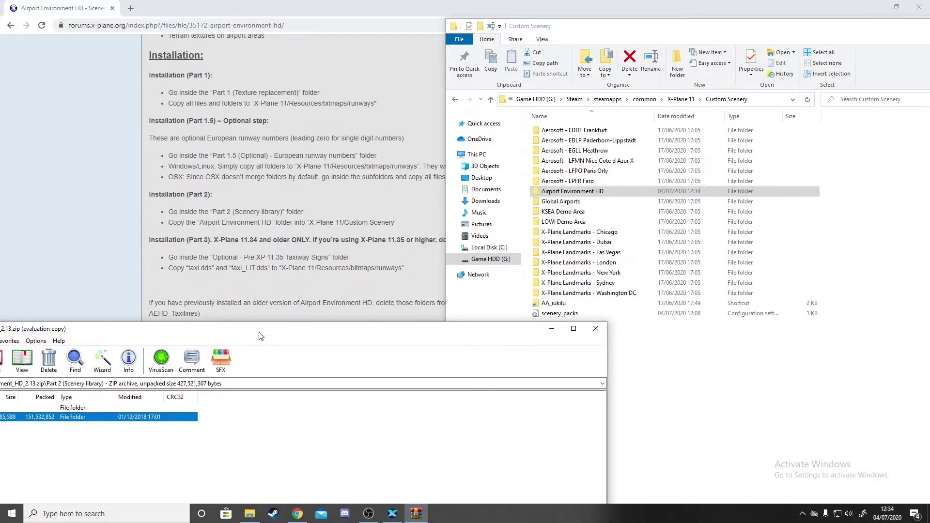
drag(258, 336, 469, 254)
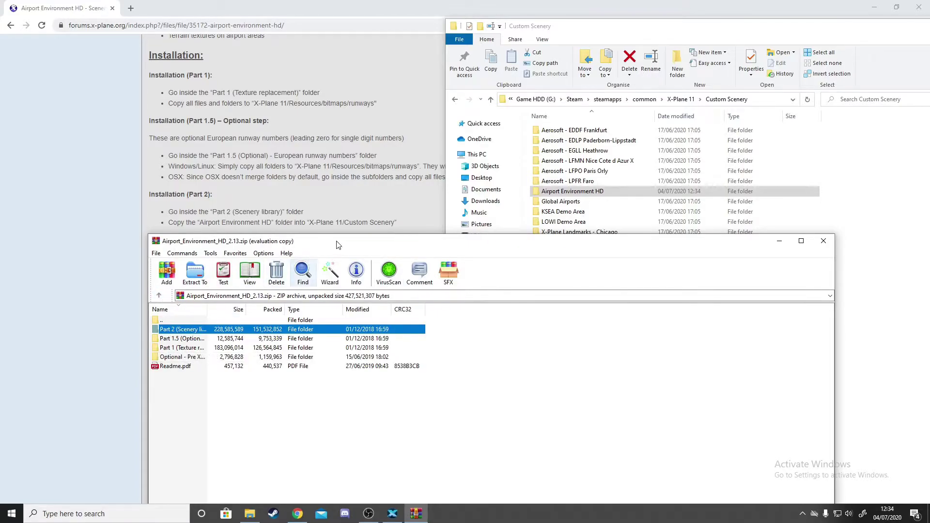
drag(340, 244, 355, 288)
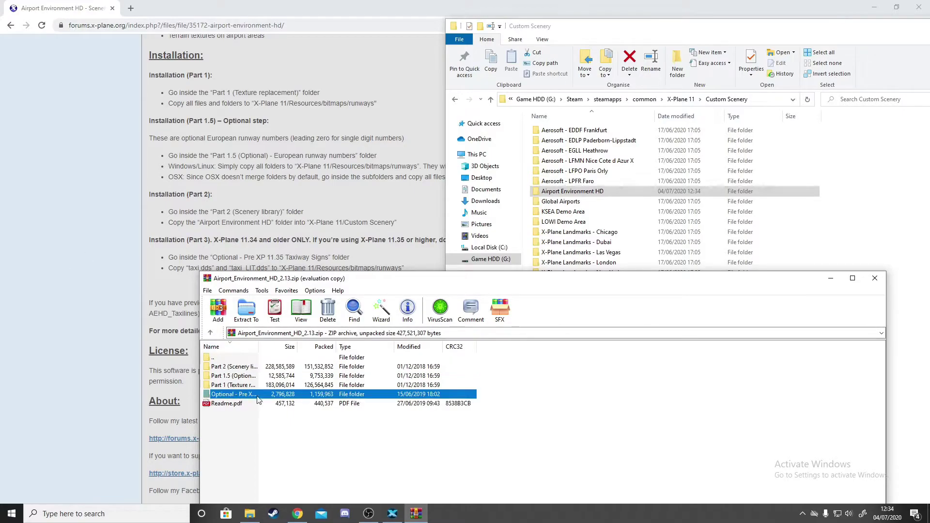
click(871, 283)
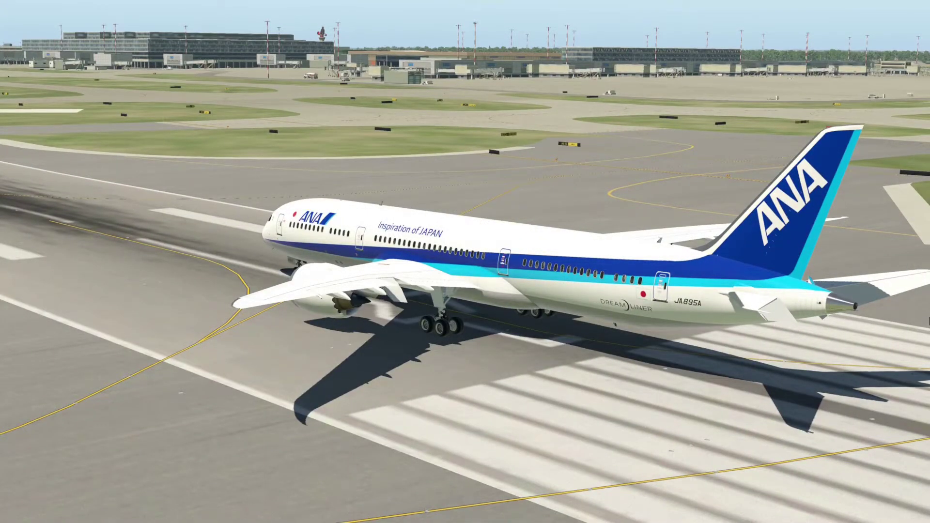
In X-Plane 11, examine the runway and taxiway textures around the parked ANA aircraft from the outside view.
drag(928, 318, 793, 327)
scroll(790, 321, down, 3)
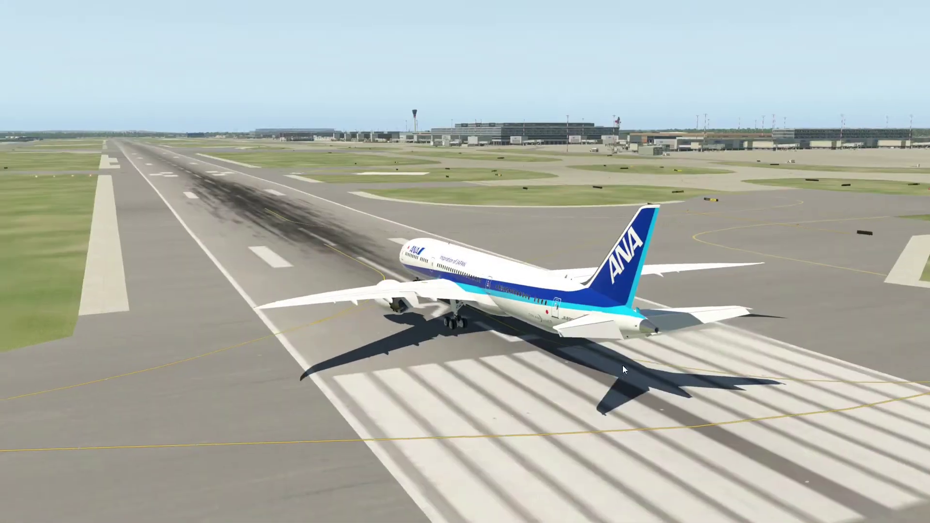
drag(623, 364, 751, 368)
scroll(751, 368, up, 10)
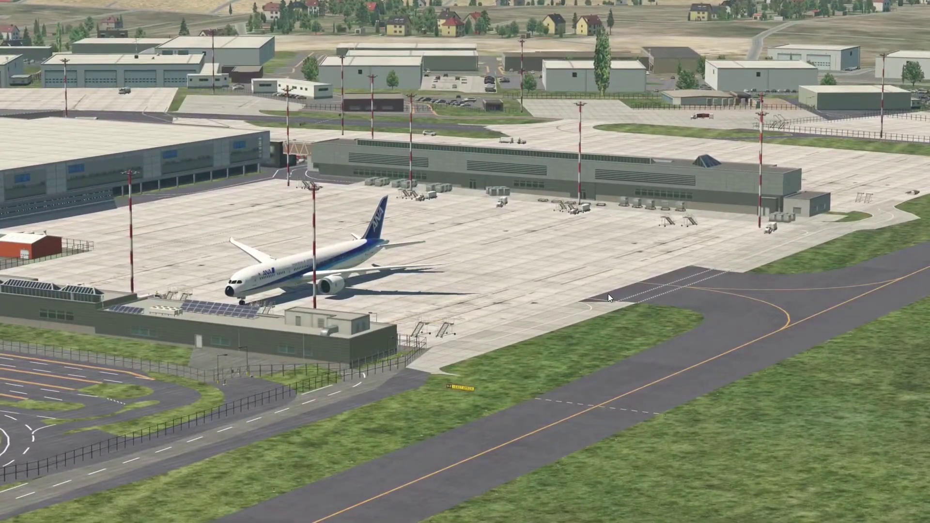
Examine the concrete apron, taxiway lines and grass around the aircraft from different distances and angles.
scroll(633, 295, down, 4)
scroll(580, 294, up, 6)
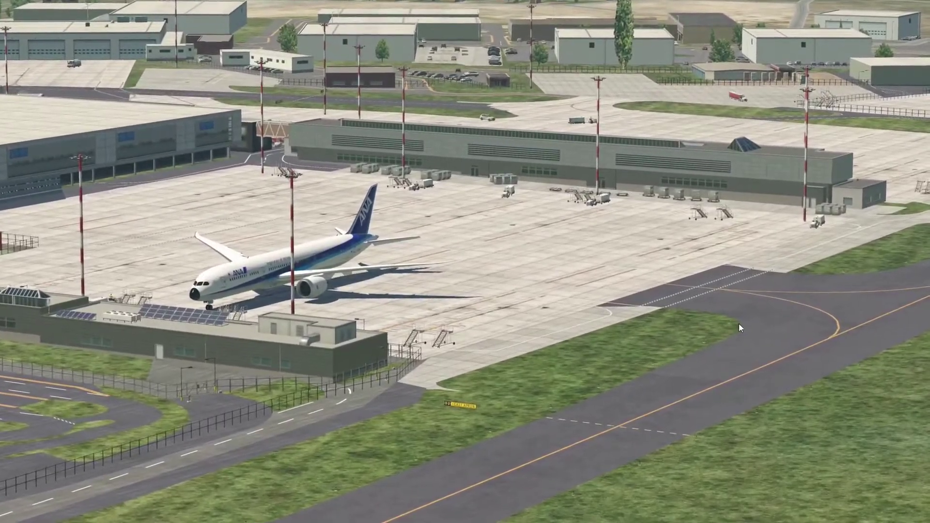
scroll(739, 324, down, 5)
drag(734, 346, 388, 330)
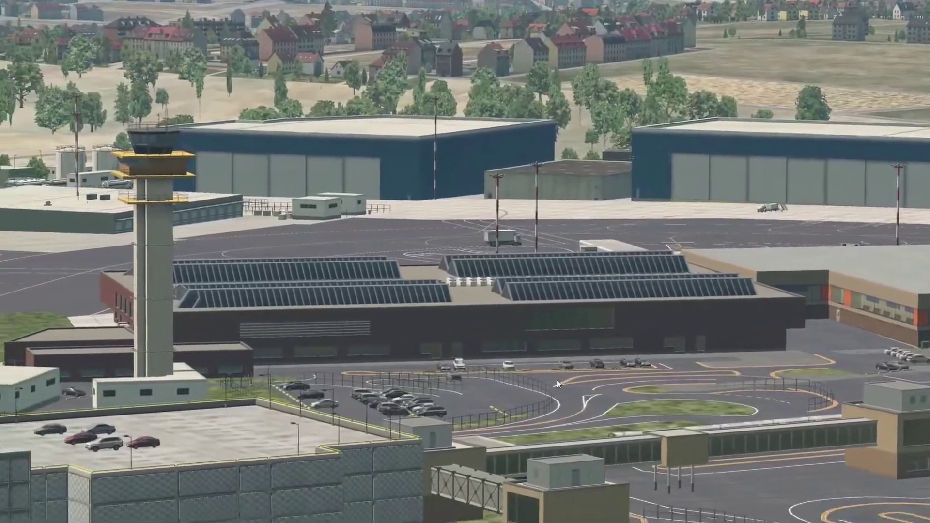
scroll(501, 382, down, 5)
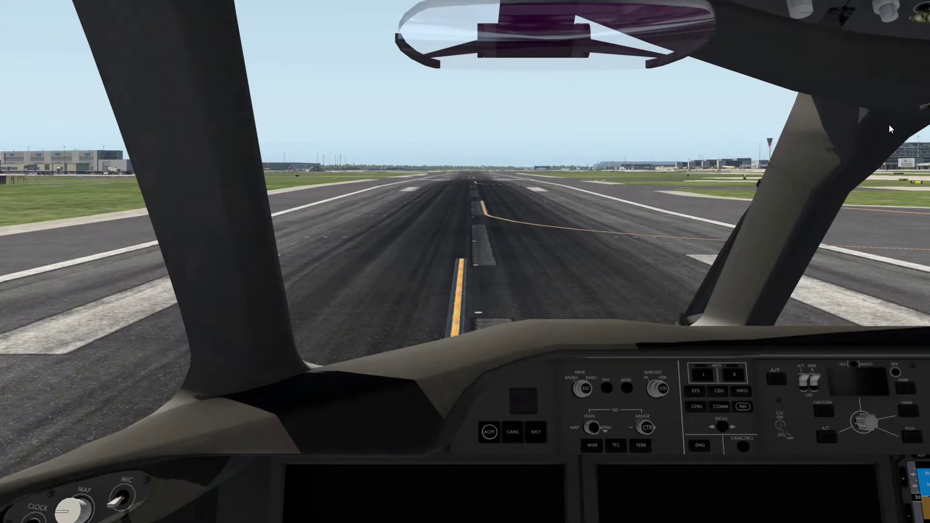
Examine the runway's asphalt, skid marks and centreline ahead from the cockpit.
drag(427, 292, 467, 239)
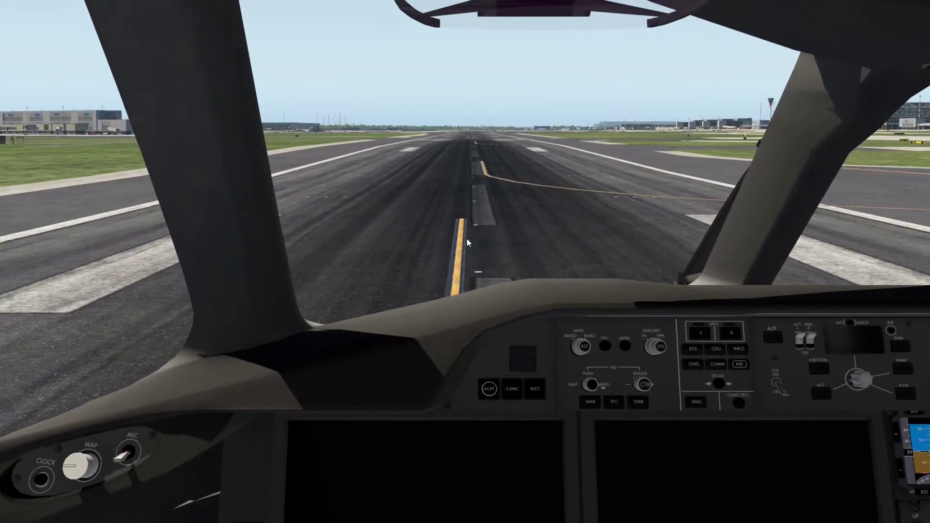
scroll(547, 286, up, 4)
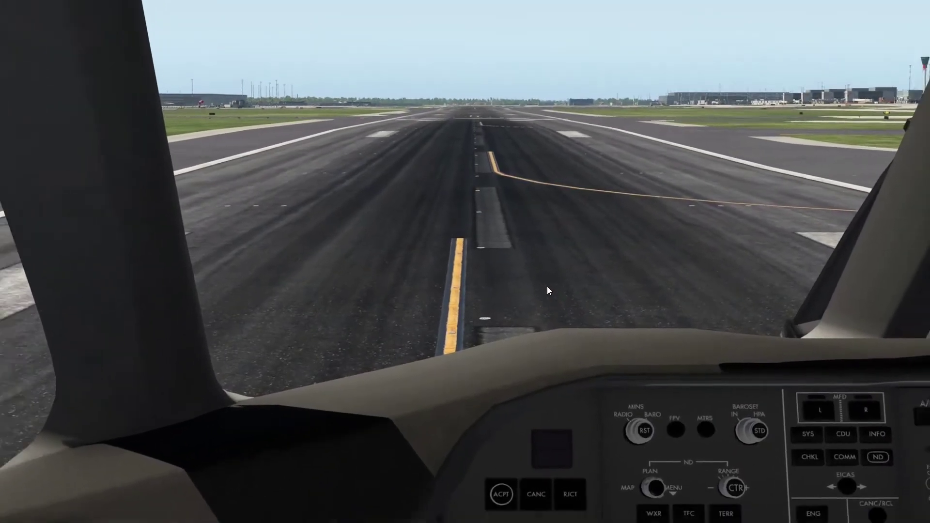
scroll(548, 286, up, 6)
drag(547, 287, 663, 269)
scroll(546, 274, up, 5)
scroll(443, 280, down, 8)
Switch to the outside view and inspect the runway threshold markings and taxiways around the aircraft.
key(shift+8)
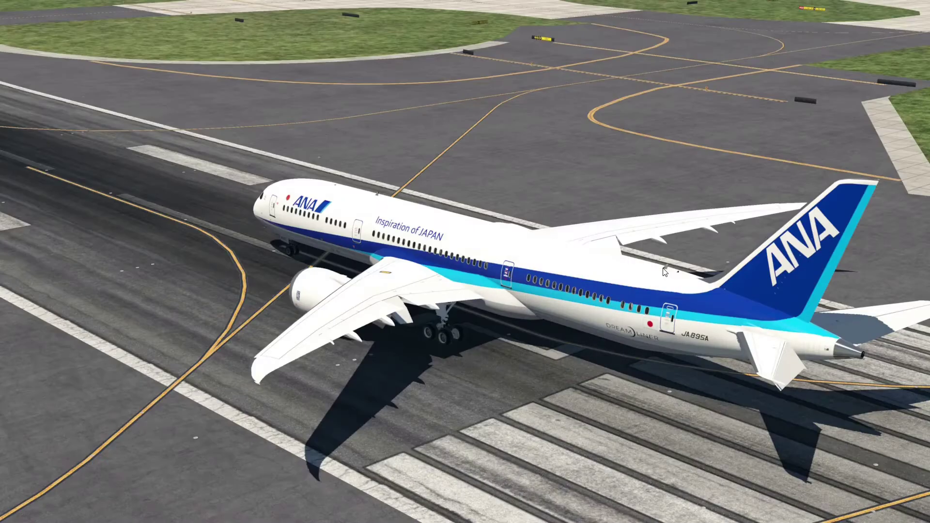
drag(564, 342, 548, 317)
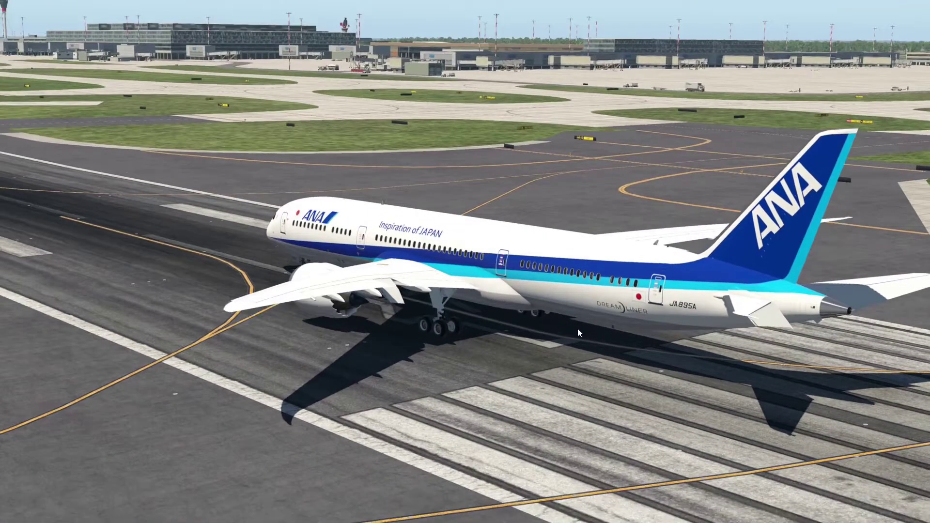
drag(685, 353, 216, 342)
scroll(496, 239, down, 3)
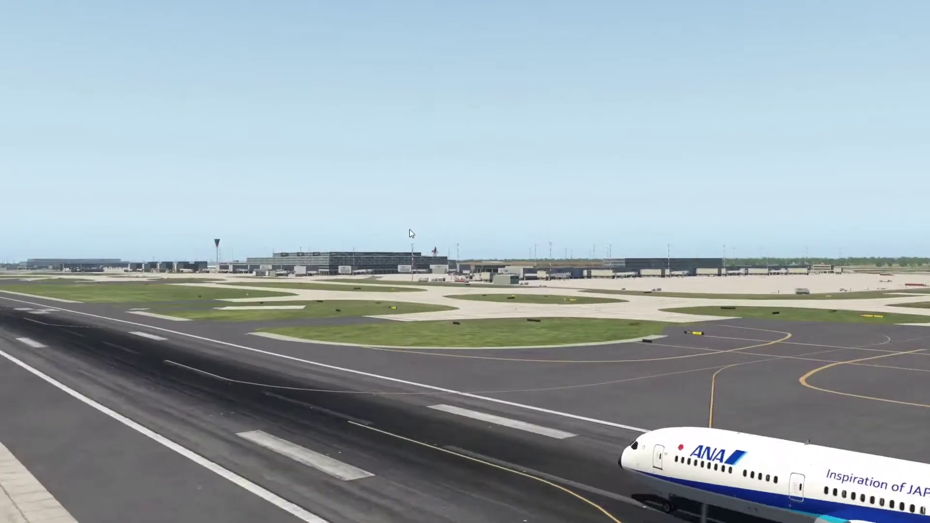
scroll(402, 224, up, 5)
Dismiss the Cycle Dump notice and look over the airfield from the outside view.
click(878, 158)
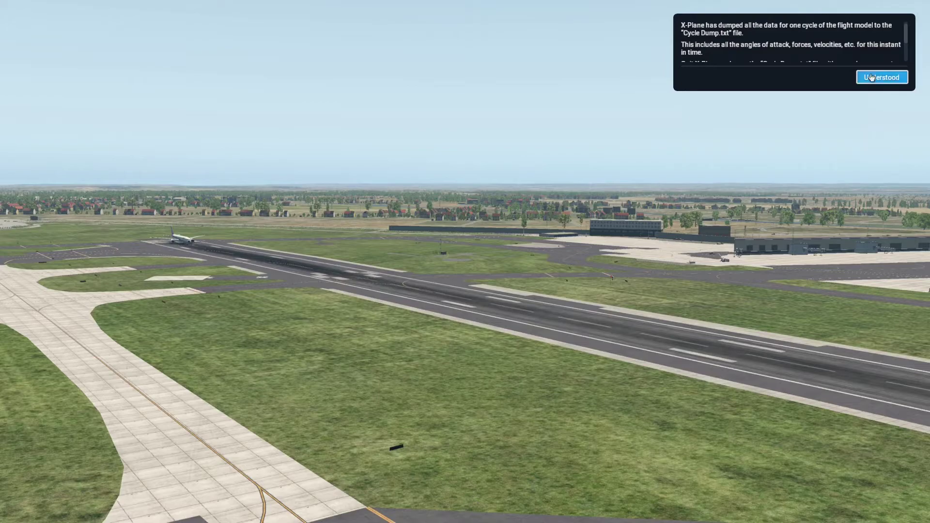
click(876, 77)
drag(875, 82, 717, 319)
mouse_move(2, 4)
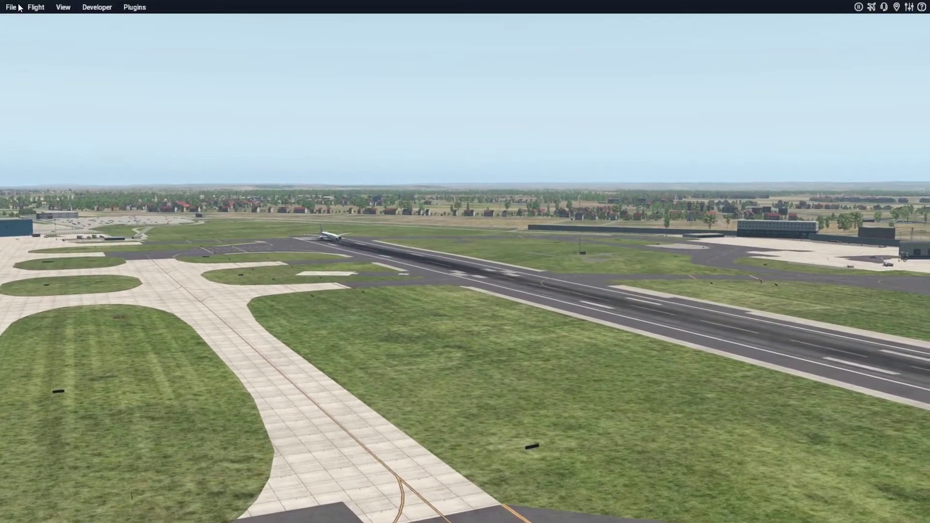
click(36, 7)
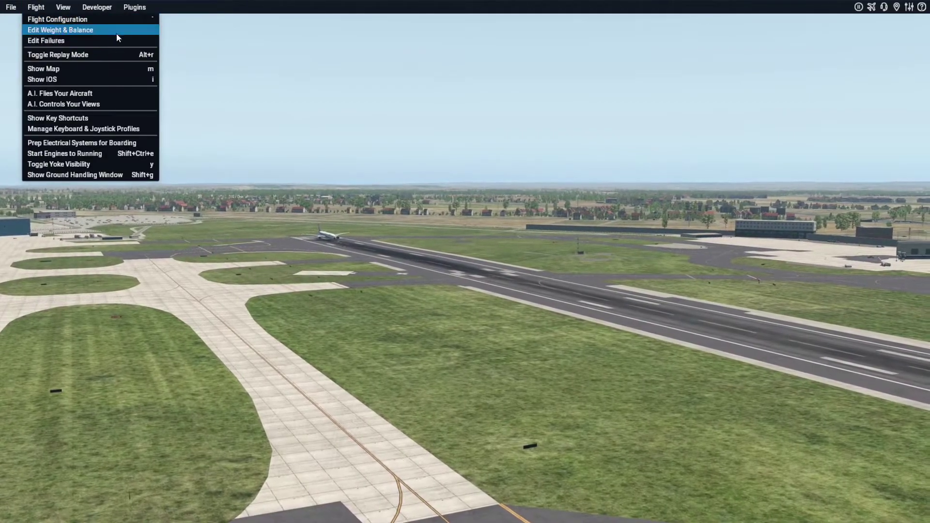
click(323, 117)
Go to the cockpit view and turn on the exterior lights on the overhead panel.
key(shift+9)
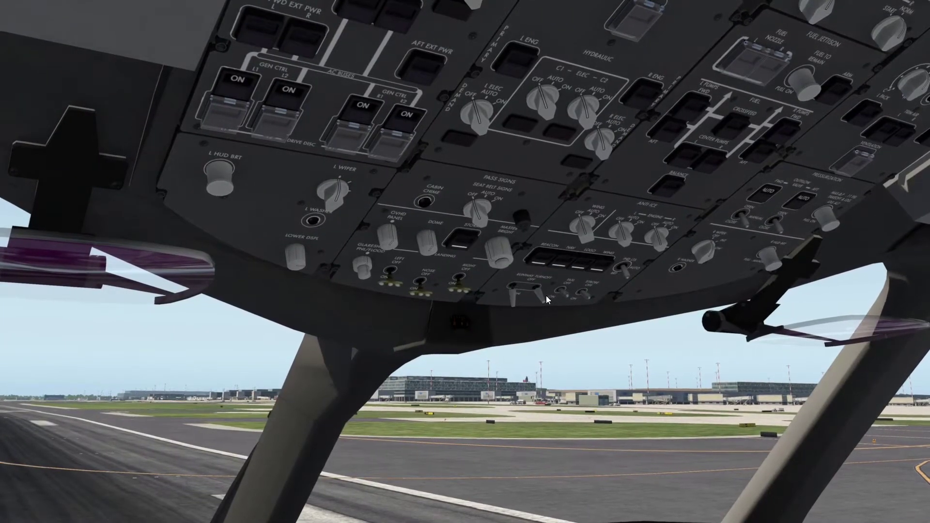
click(560, 292)
click(582, 293)
click(597, 266)
key(KP_1)
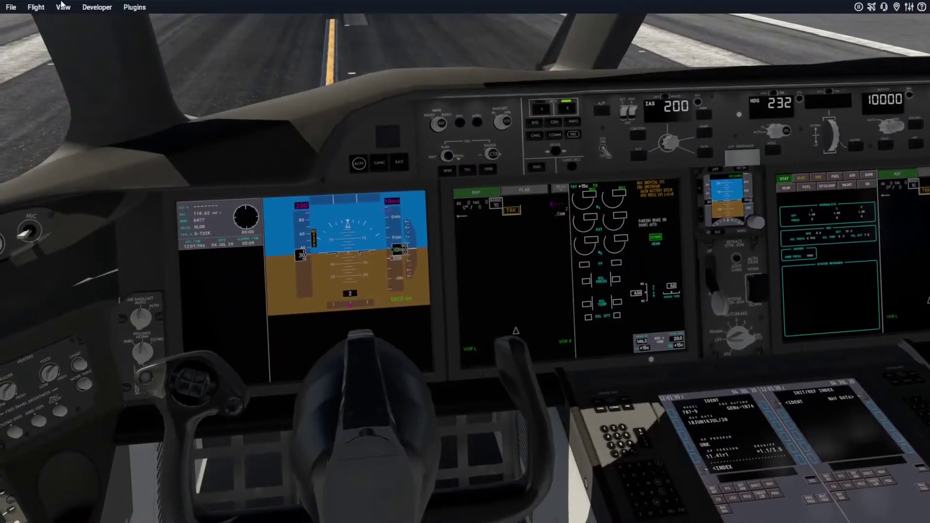
Set the time of day to night in the flight configuration and resume the flight.
click(38, 7)
click(53, 29)
key(Escape)
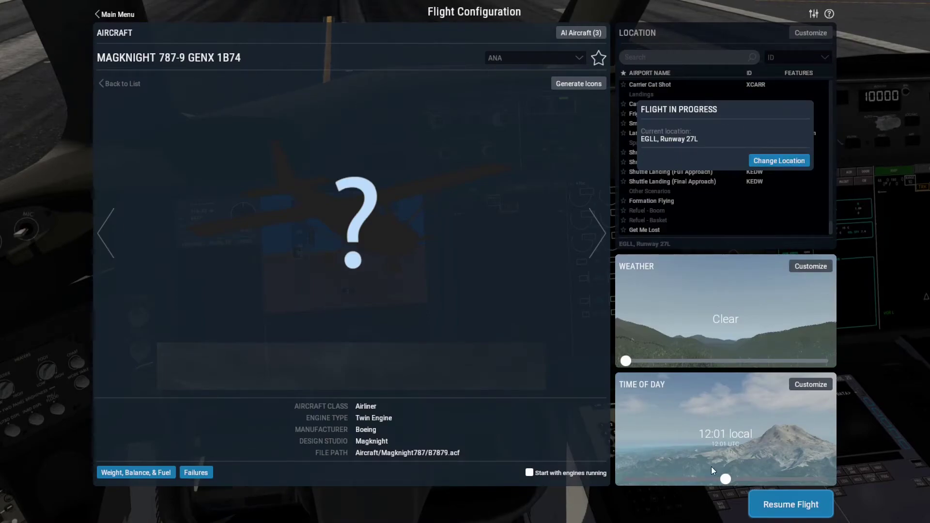
drag(730, 478, 903, 496)
click(815, 505)
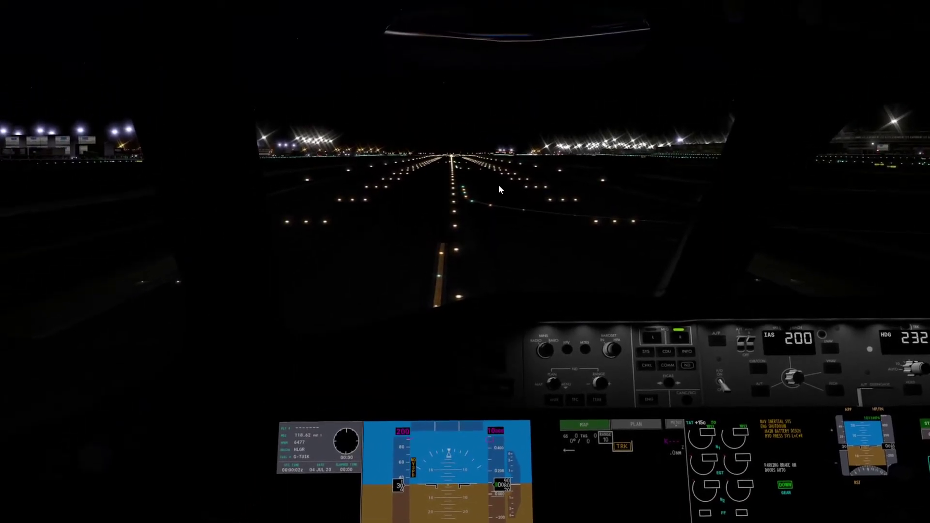
Inspect the runway and taxiway lighting at night from outside the aircraft.
key(shift+5)
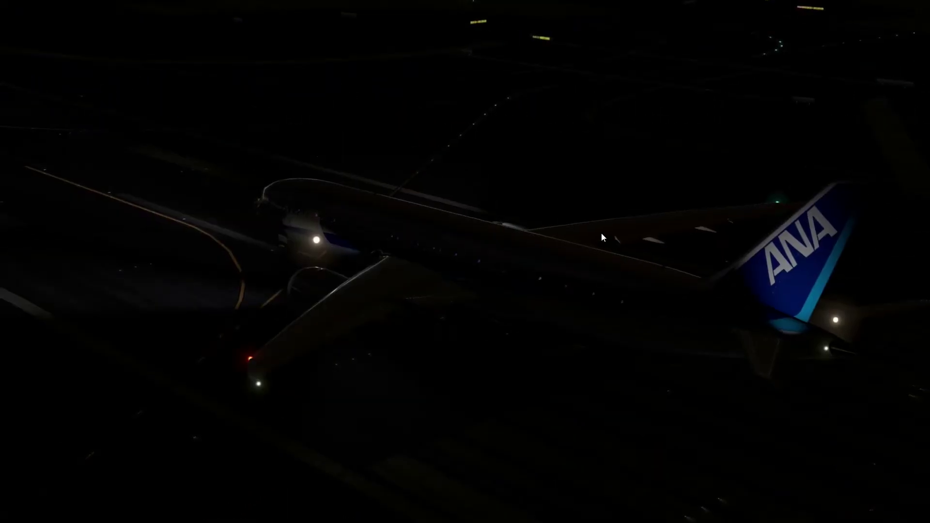
drag(610, 249, 252, 300)
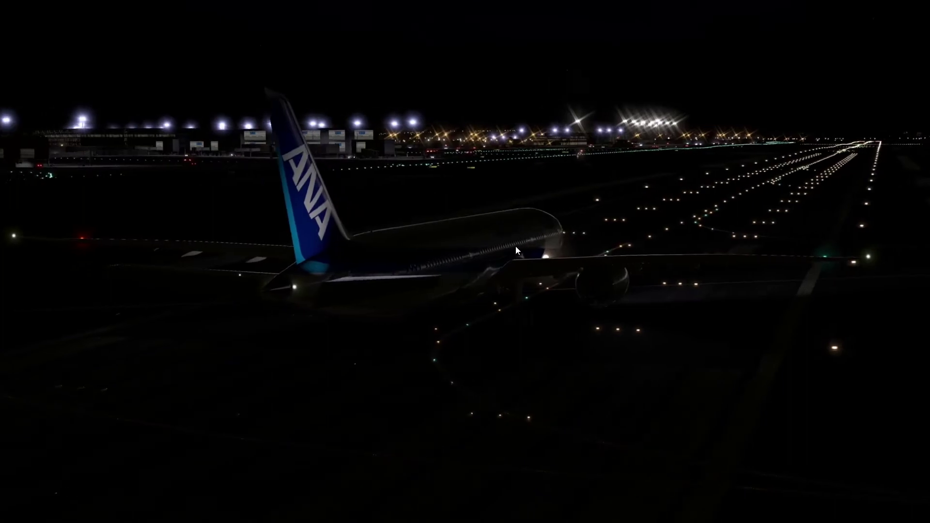